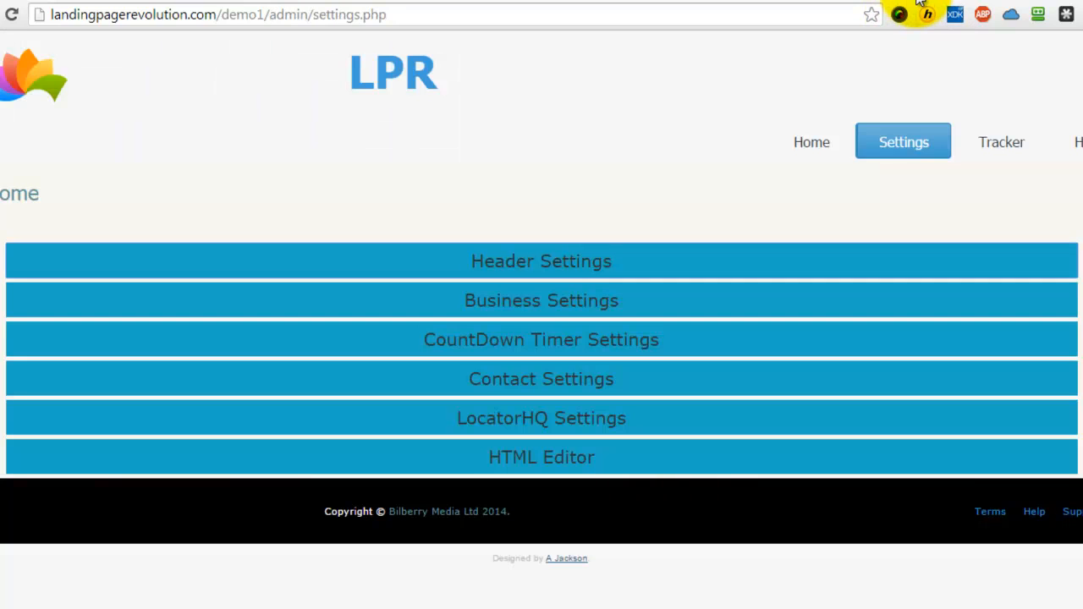
- Open Header Settings and examine the Page Title variable alongside the matching values in the demo landing page's address
left_click(564, 277)
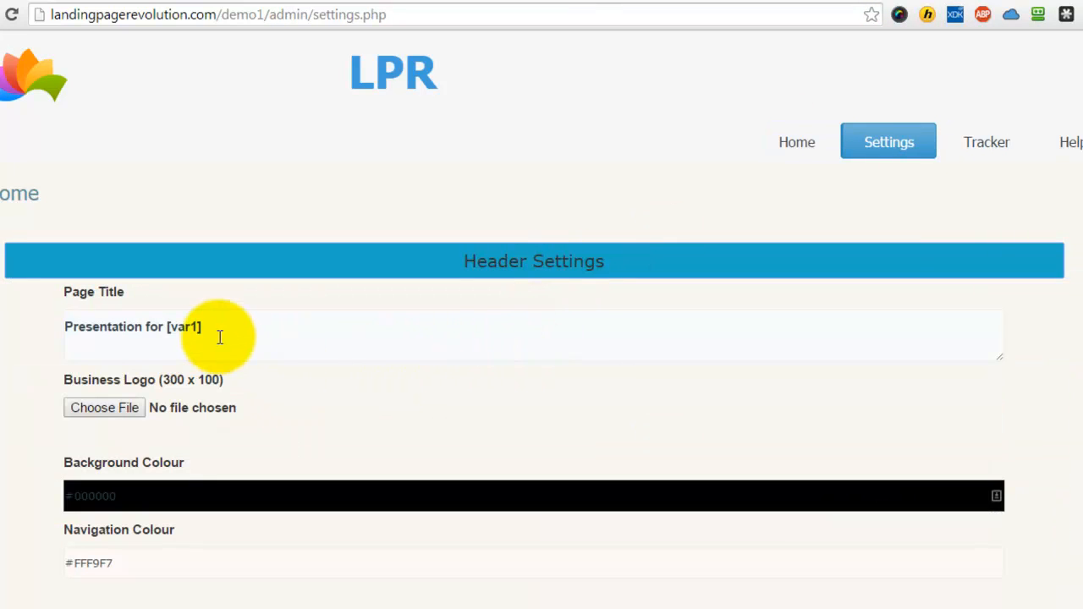
left_click_drag(215, 333, 65, 345)
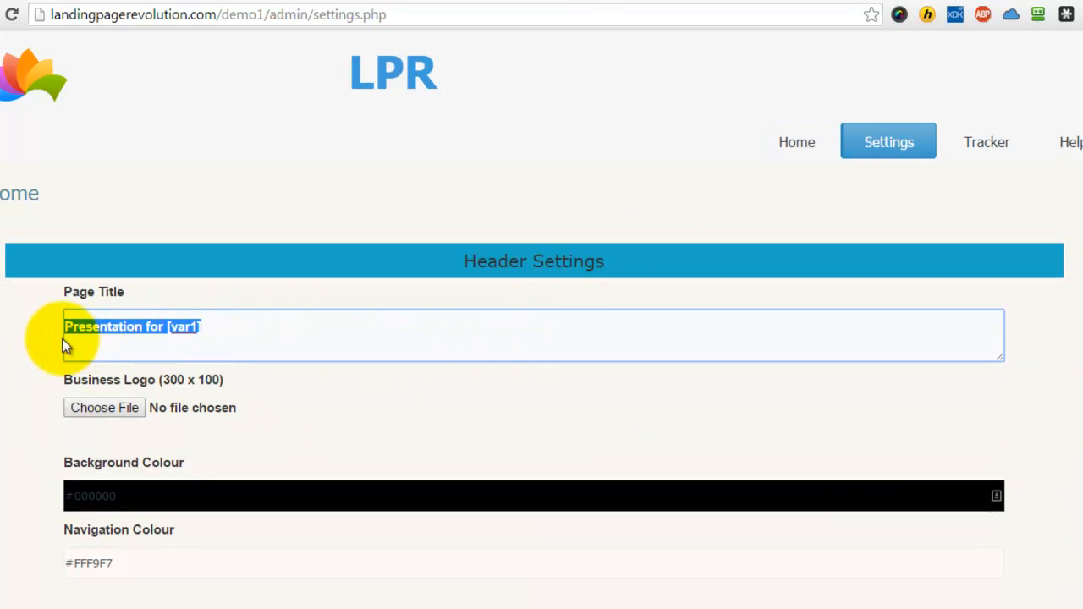
left_click(203, 327)
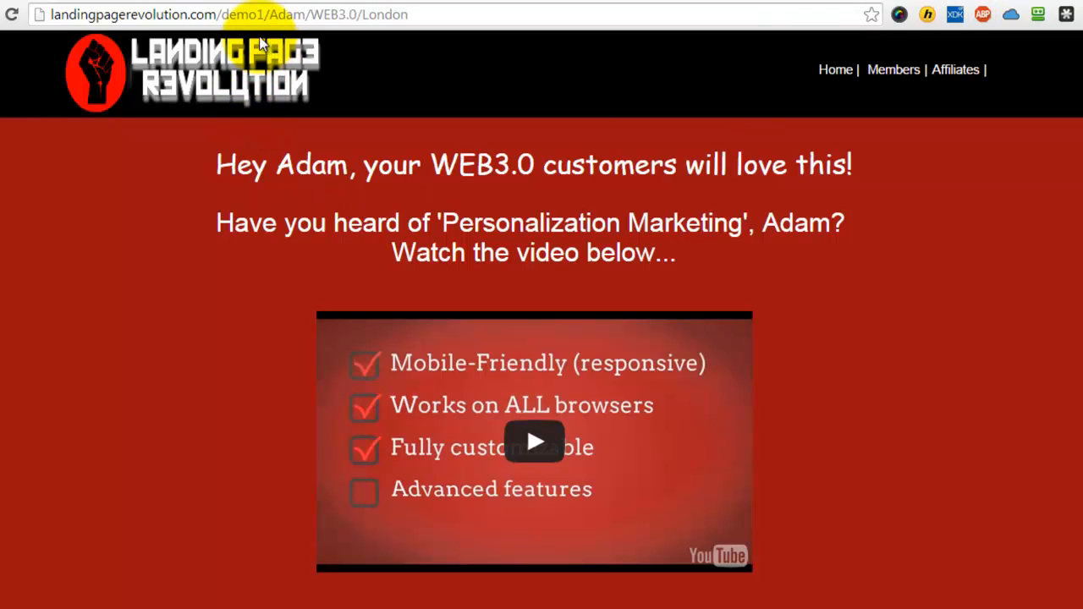
left_click_drag(269, 15, 429, 7)
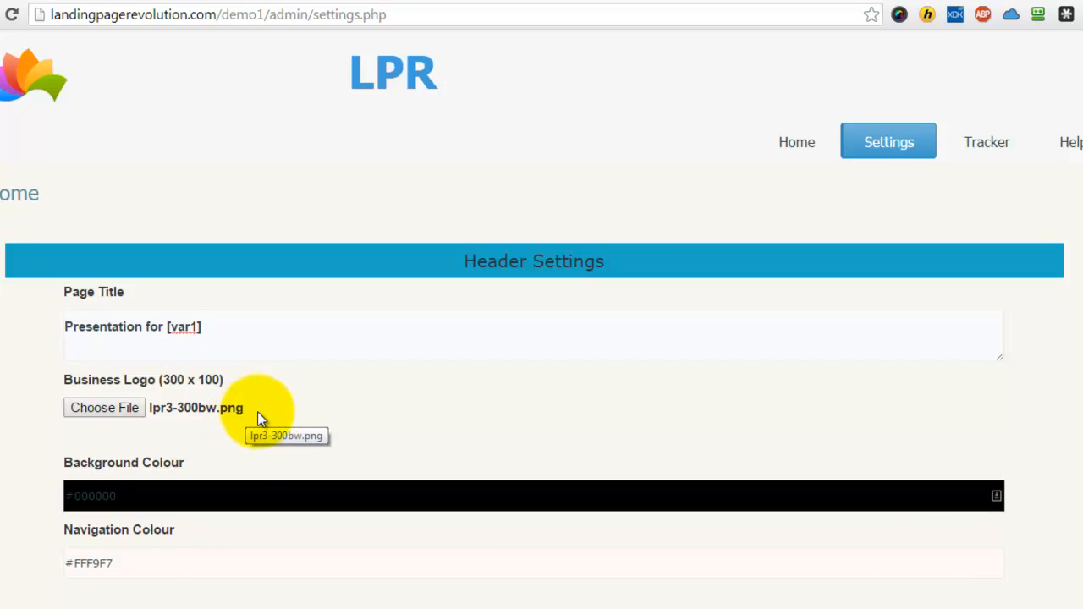
- Set the header's Background Colour to a dark red after trying a blue and an orange
left_click(181, 503)
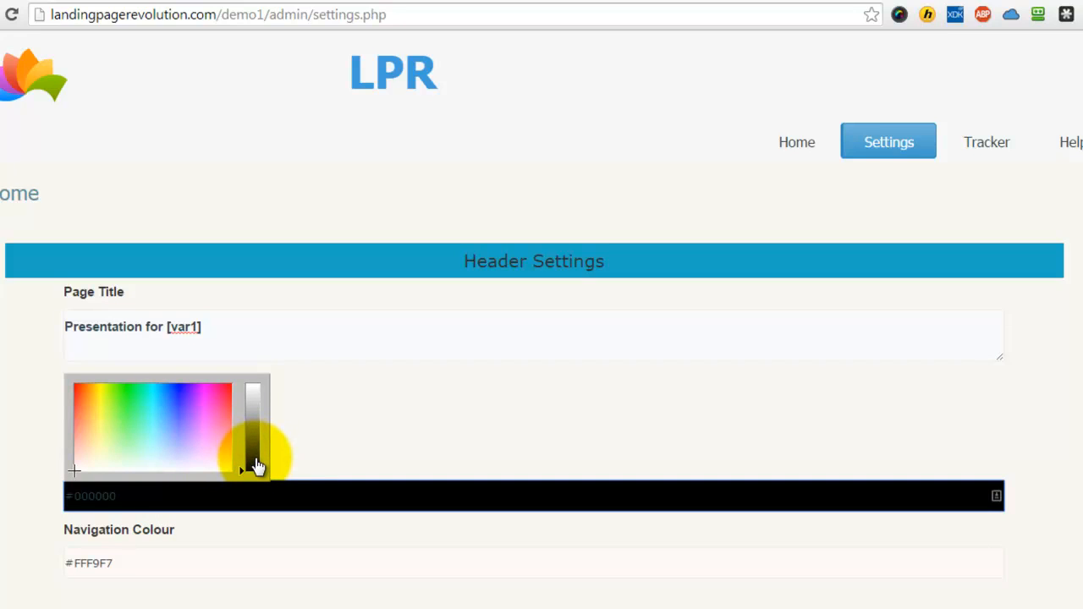
left_click(176, 408)
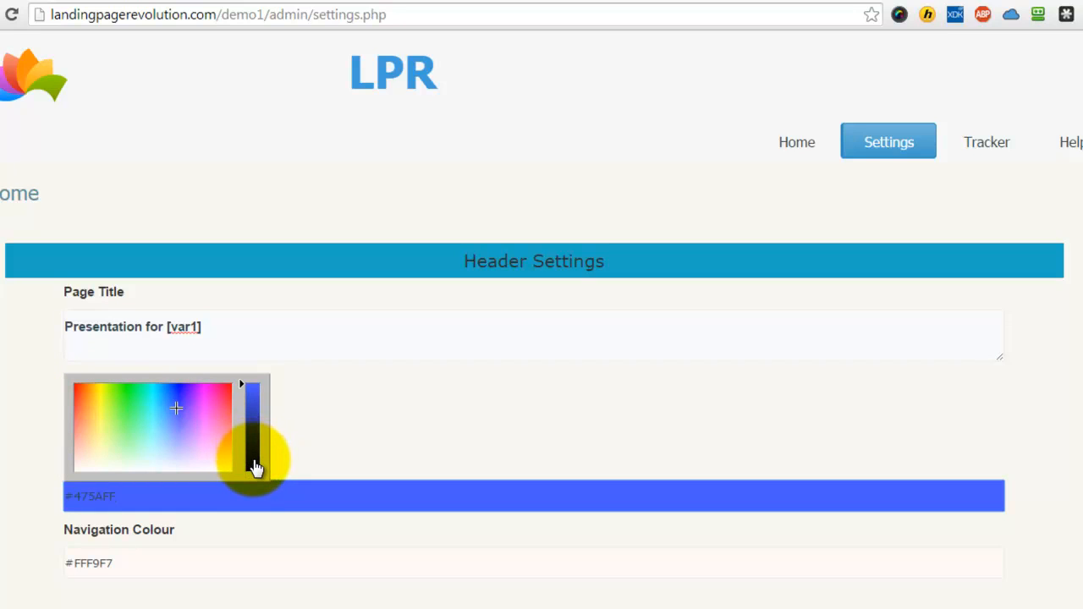
left_click(81, 399)
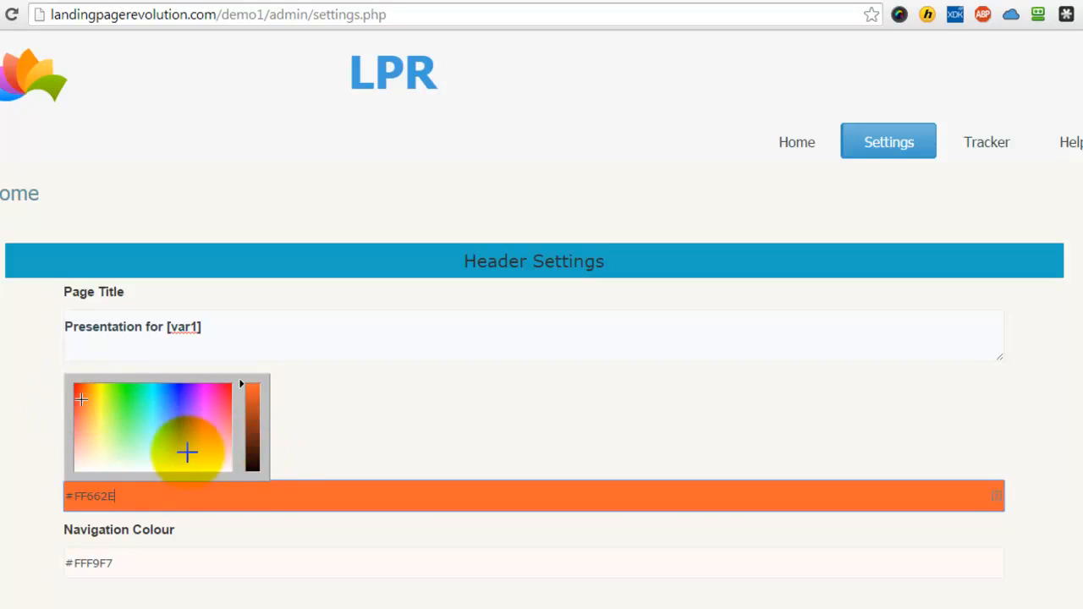
left_click_drag(251, 461, 374, 420)
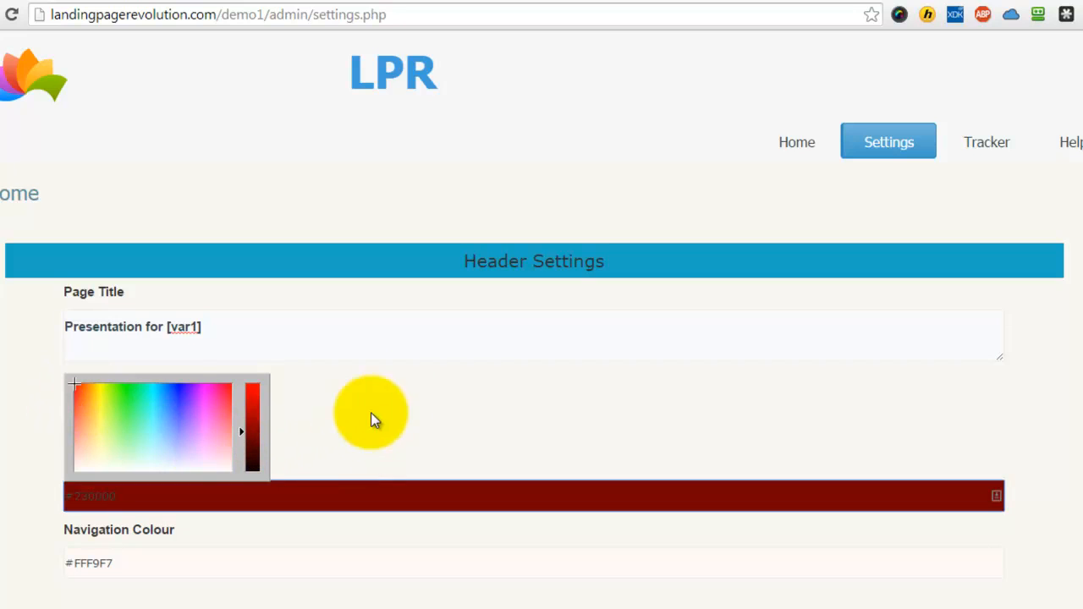
left_click(371, 420)
- View the colour picker for the header's Navigation Colour and close it
scroll(296, 482, "down", 3)
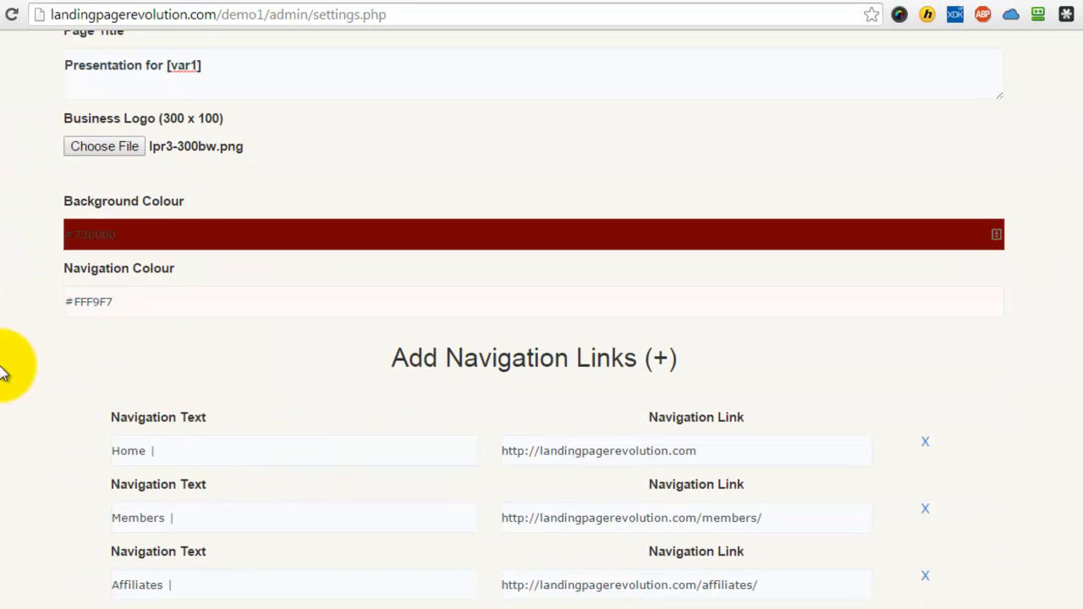
left_click(125, 303)
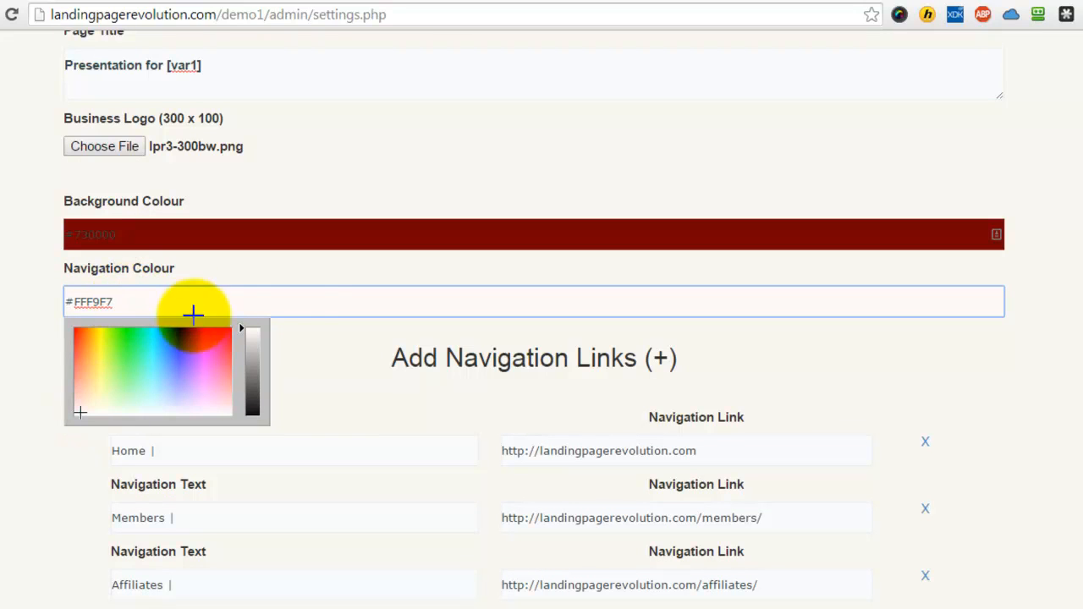
left_click(1051, 338)
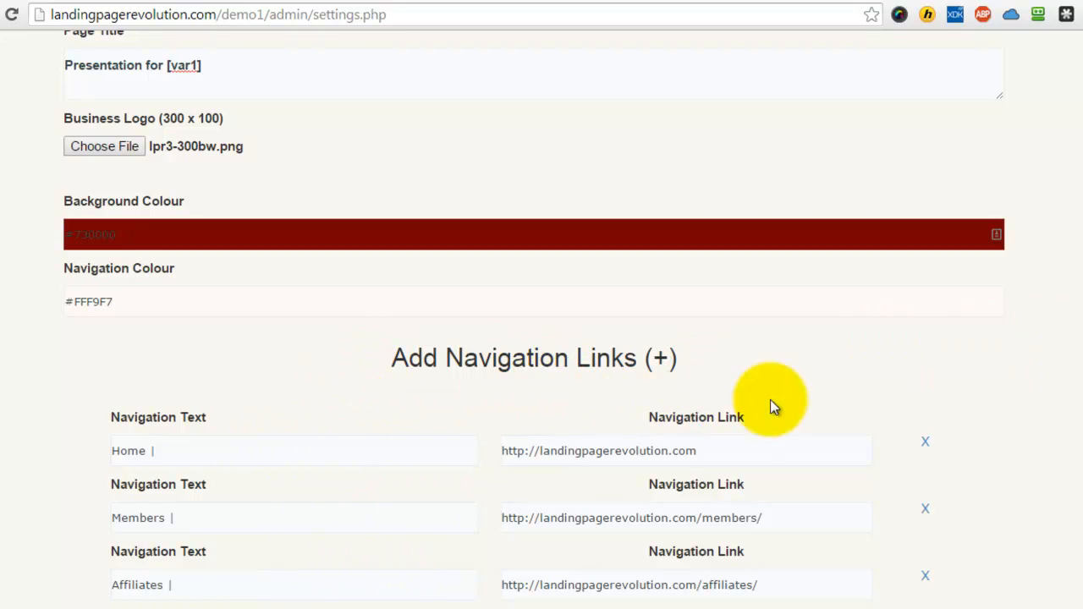
scroll(1009, 308, "down", 1)
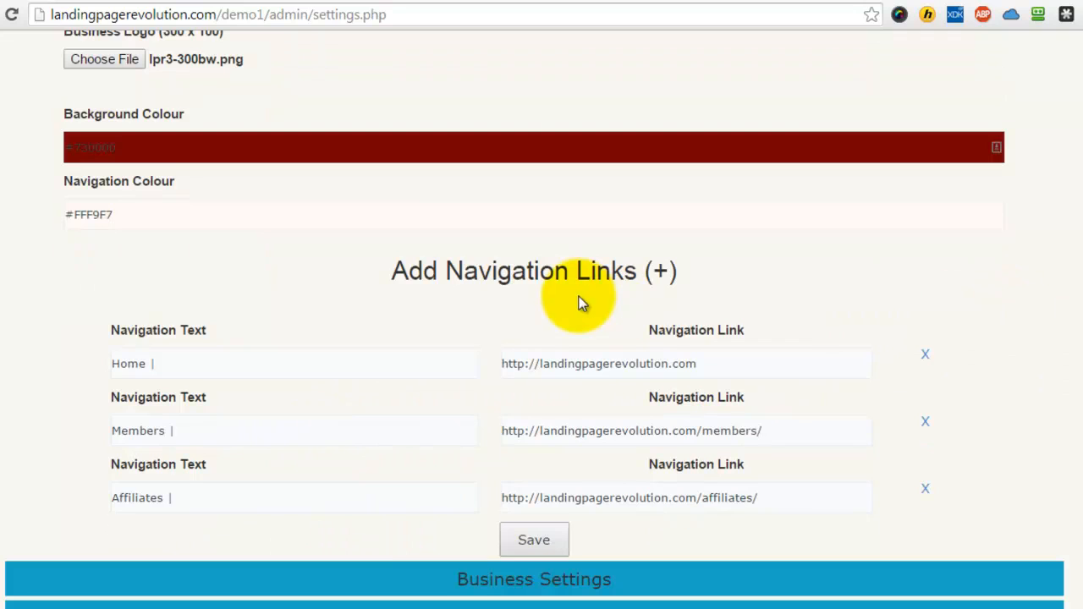
left_click(660, 272)
left_click(279, 566)
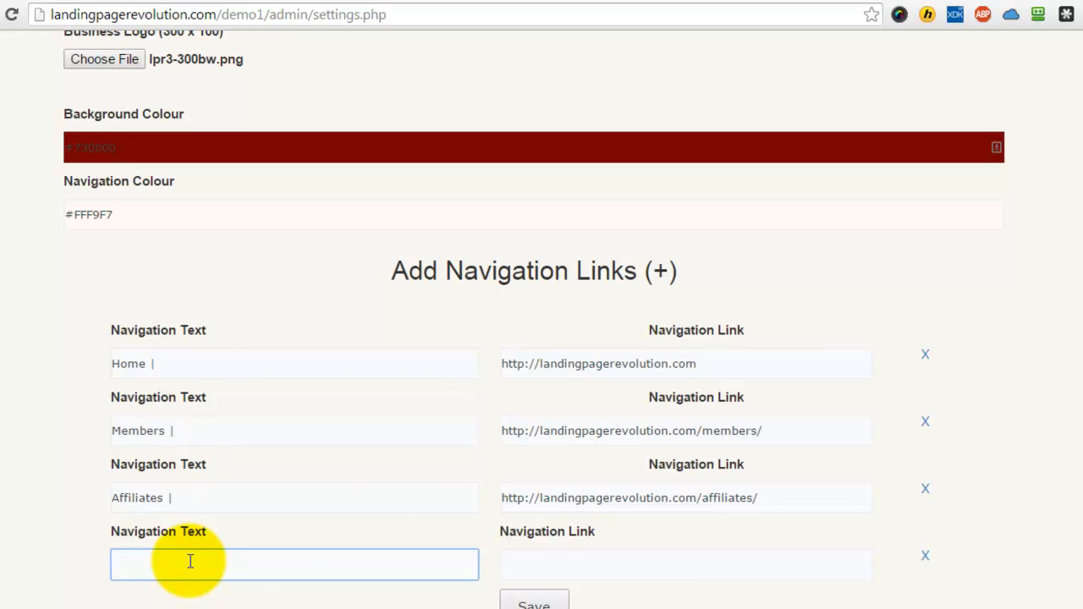
type("Help")
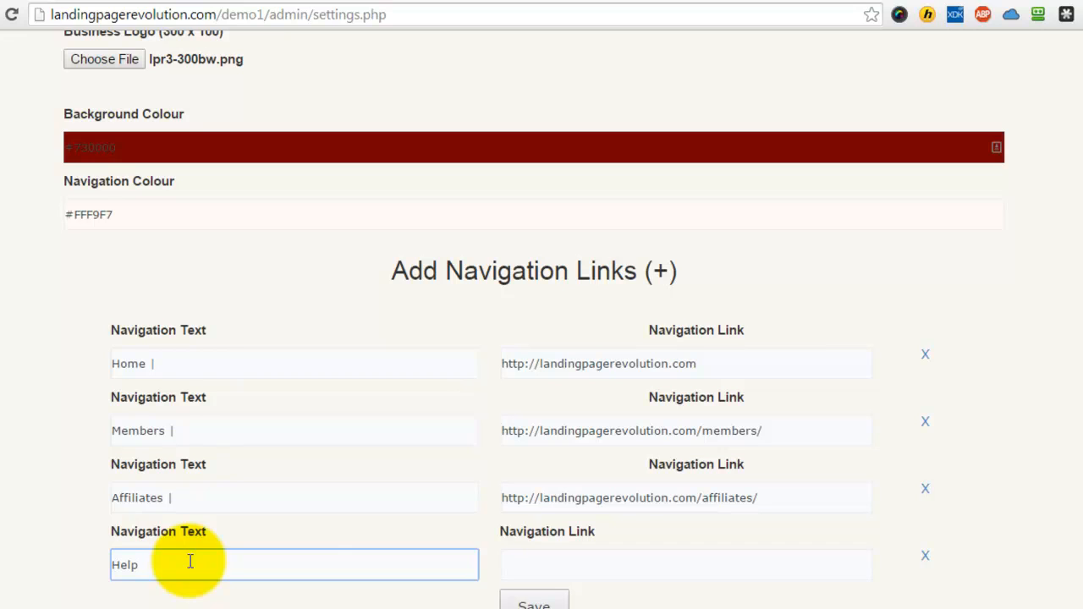
left_click(531, 567)
type("http://landingpagerevolution.com/help.html")
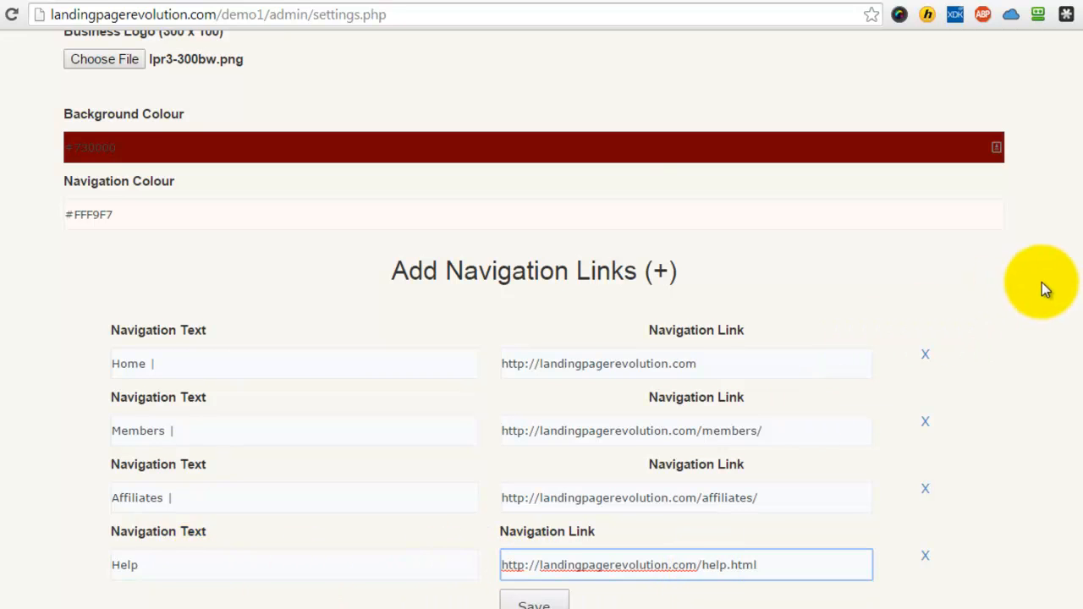
scroll(1044, 290, "down", 2)
left_click(536, 436)
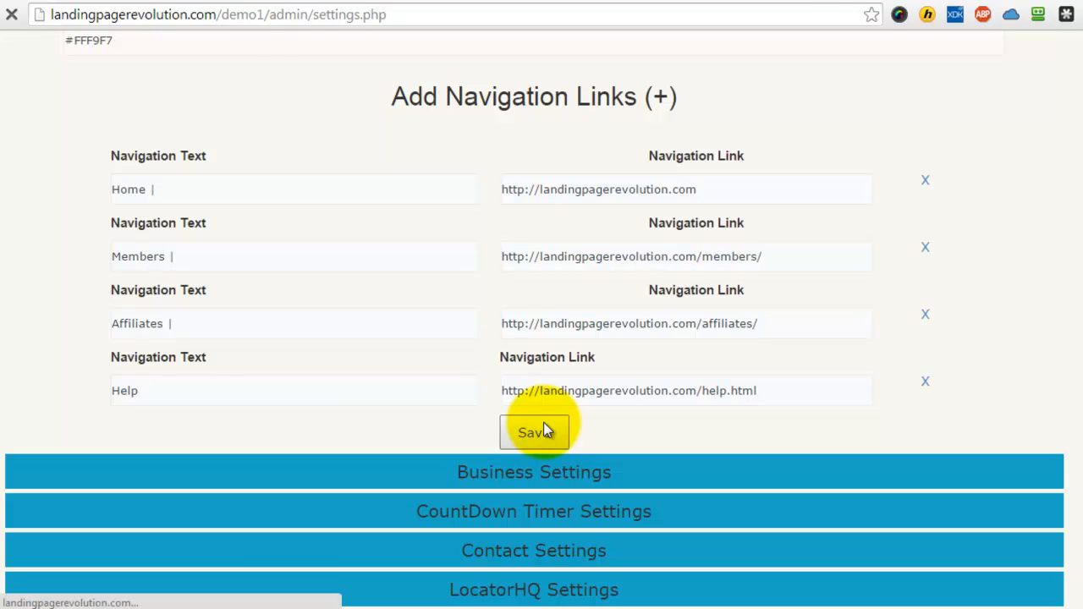
scroll(557, 409, "down", 3)
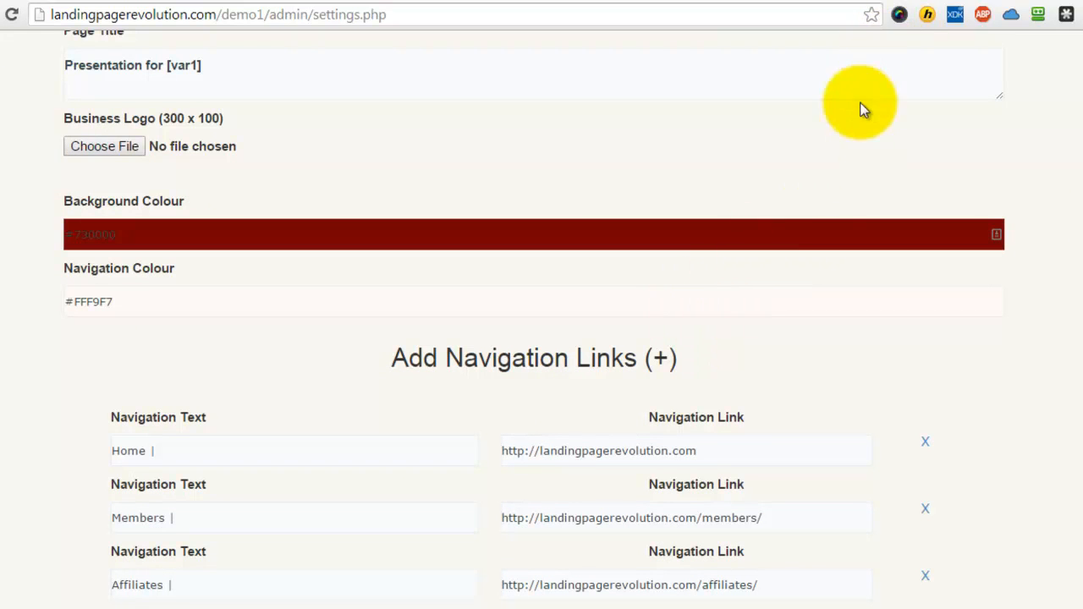
scroll(862, 178, "down", 3)
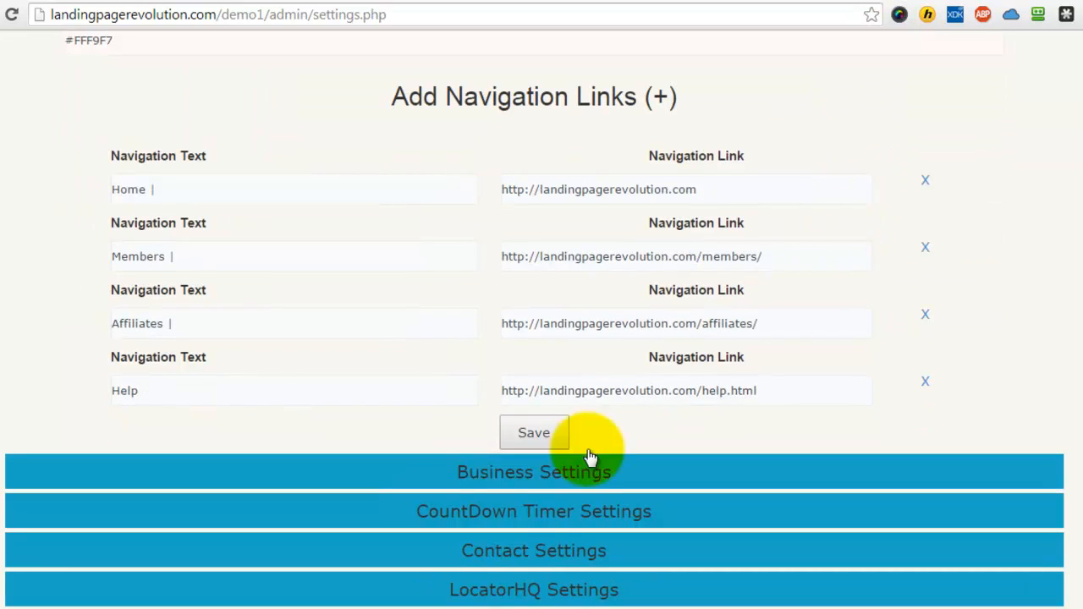
- Open Business Settings and examine the Heading Text and Heading Colour against the demo landing page
left_click(527, 479)
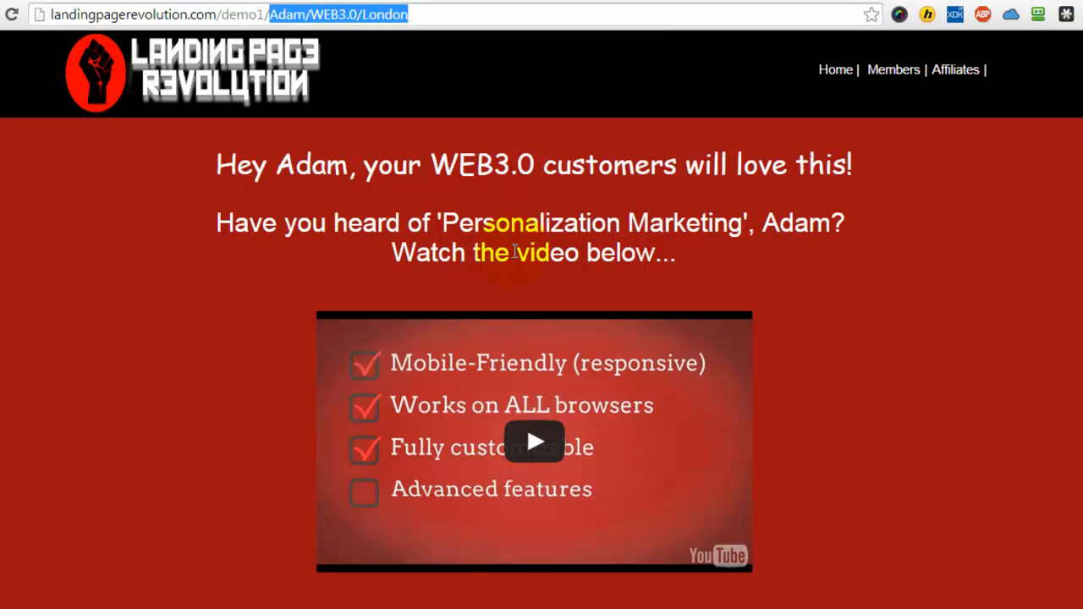
left_click(918, 1)
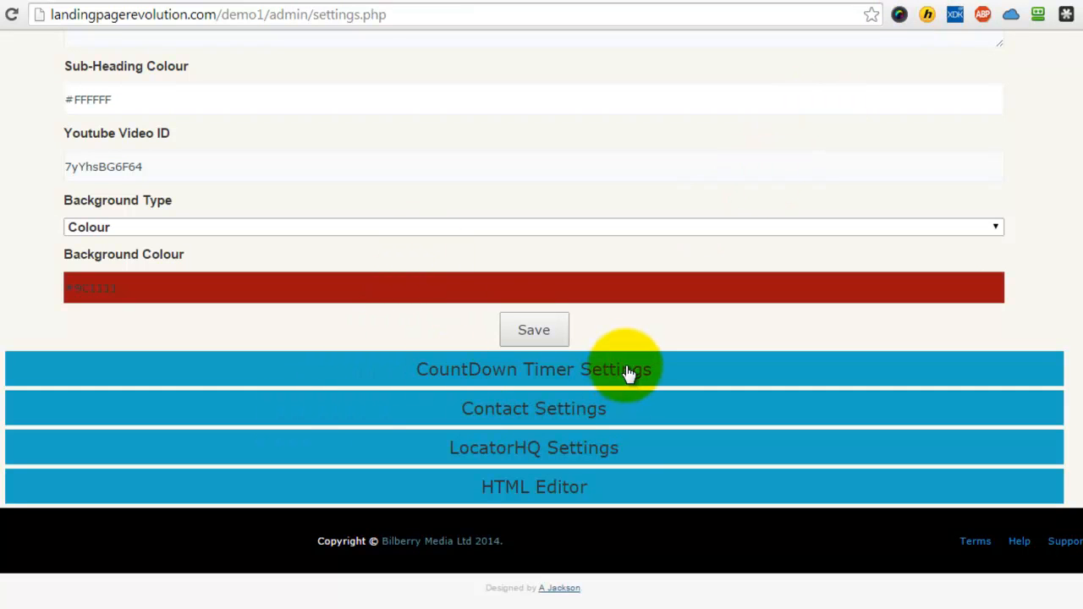
scroll(541, 338, "up", 4)
left_click_drag(370, 206, 43, 203)
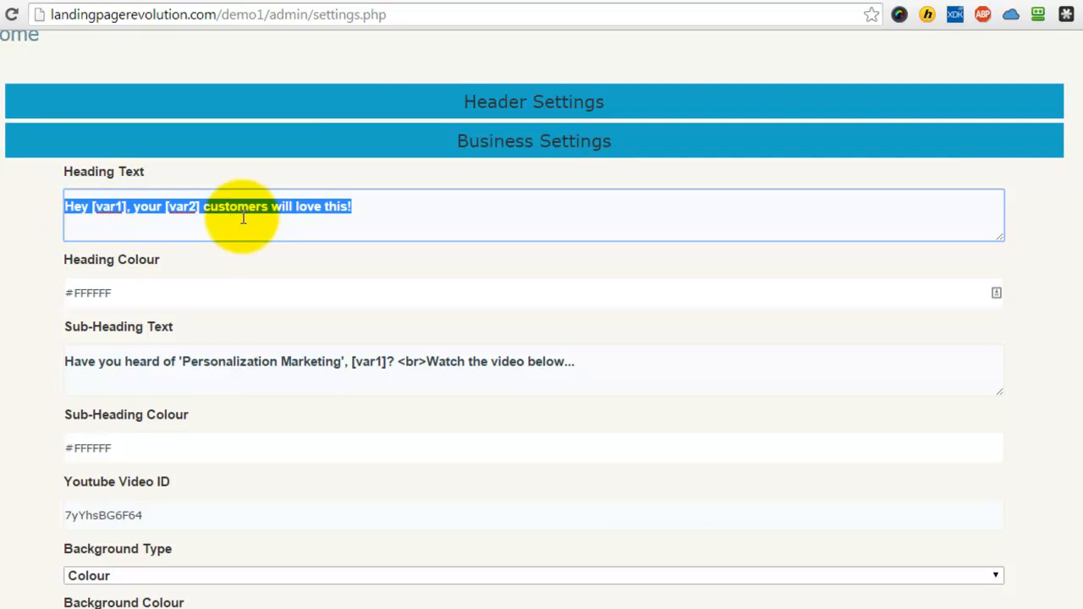
left_click(113, 292)
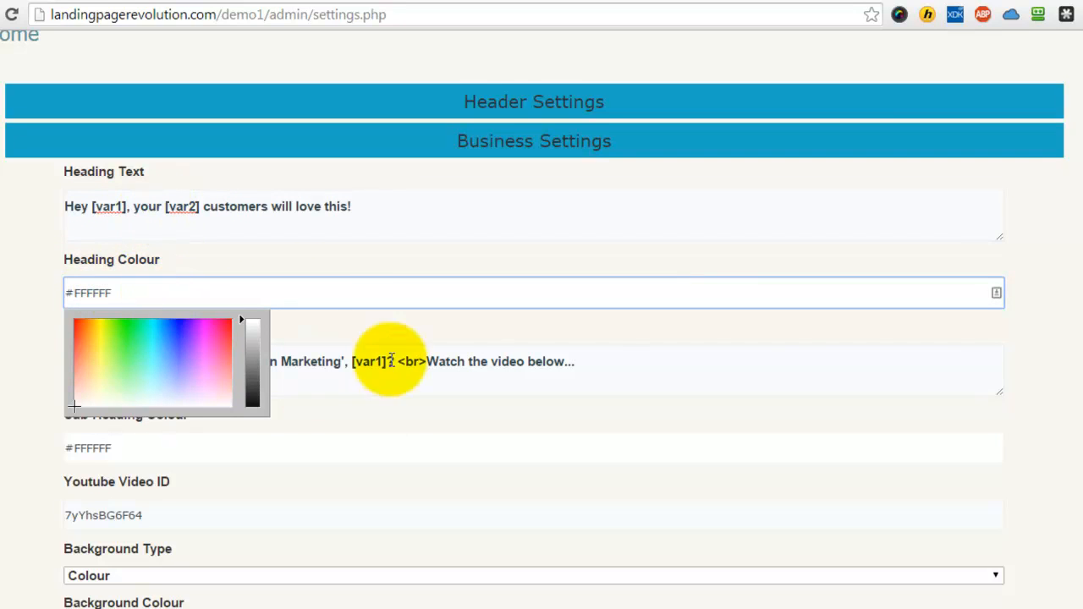
left_click(683, 327)
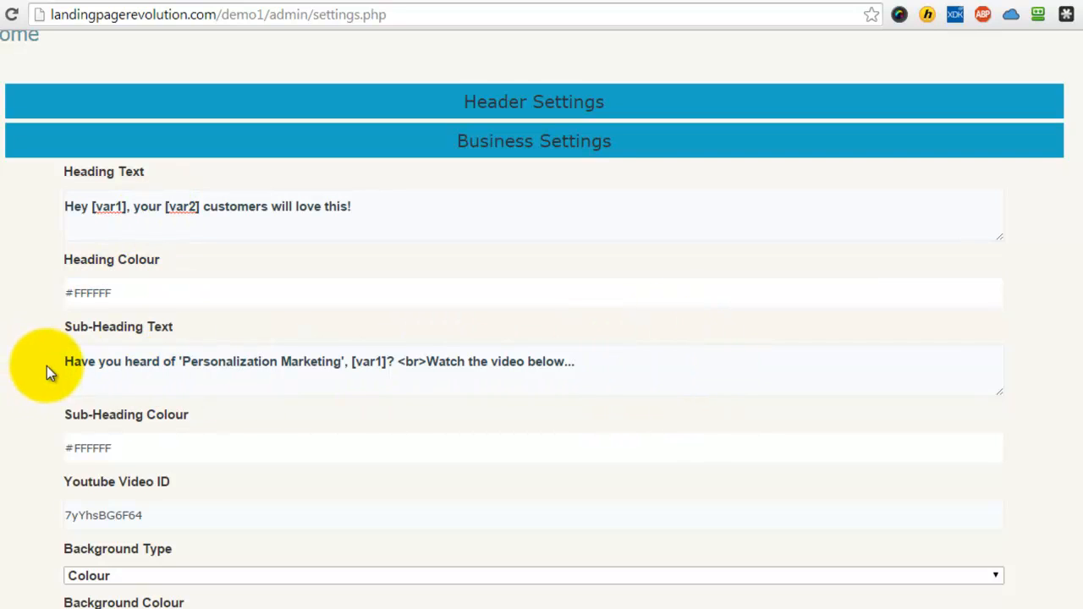
- Remove the <br> tag before "Watch the video below..." in the Sub-Heading Text
left_click_drag(66, 364, 180, 362)
left_click_drag(342, 370, 583, 378)
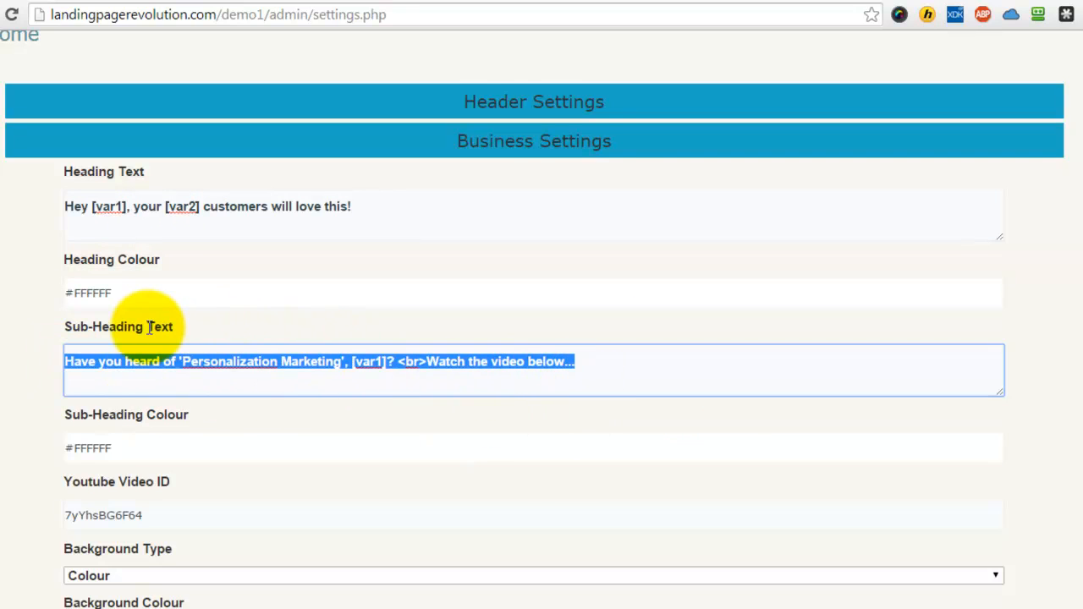
left_click(428, 362)
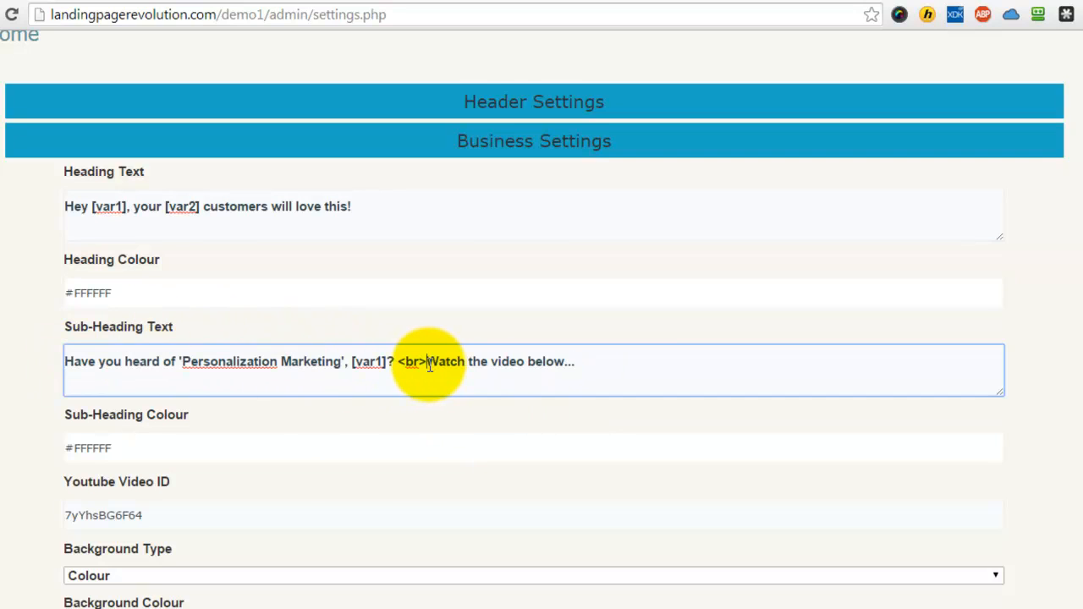
key("BackSpace")
key("BackSpace")
key("BackSpace")
key("BackSpace")
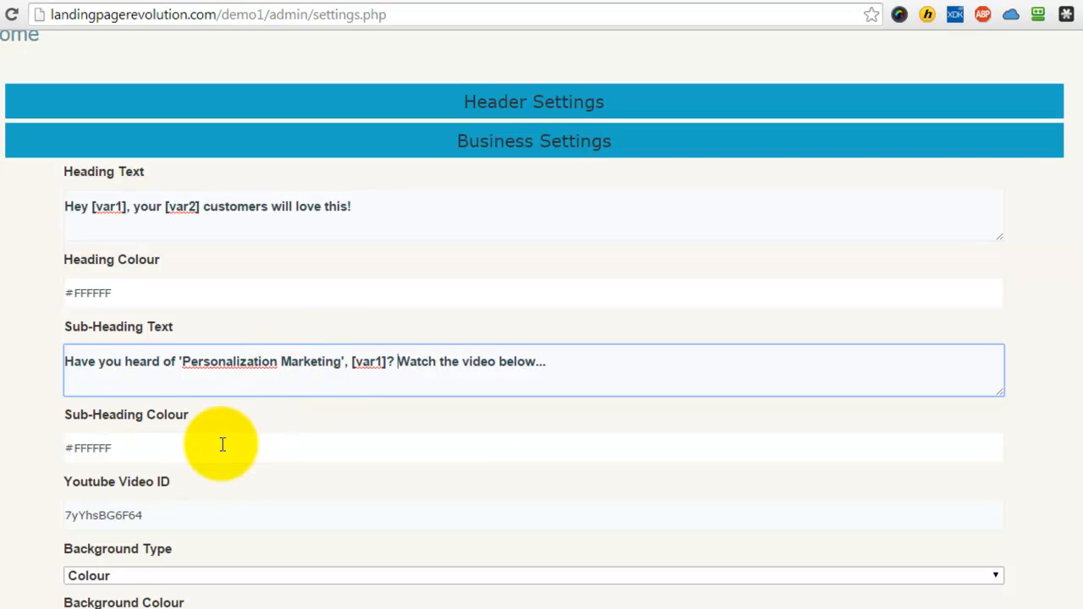
- Examine the Sub-Heading Colour picker and the Youtube Video ID in Business Settings
left_click(131, 454)
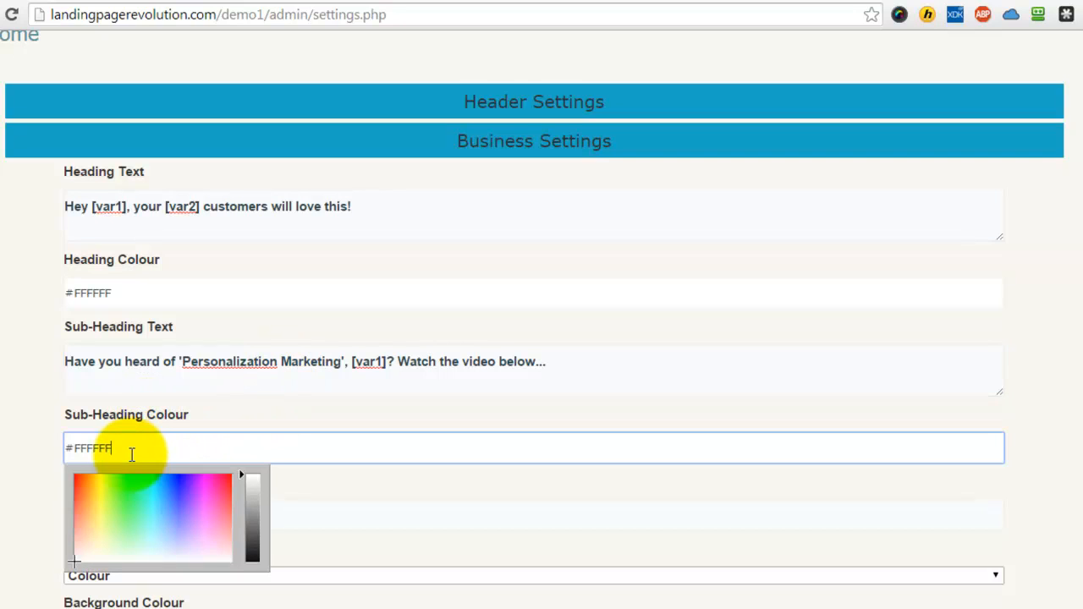
left_click(17, 478)
scroll(170, 474, "down", 2)
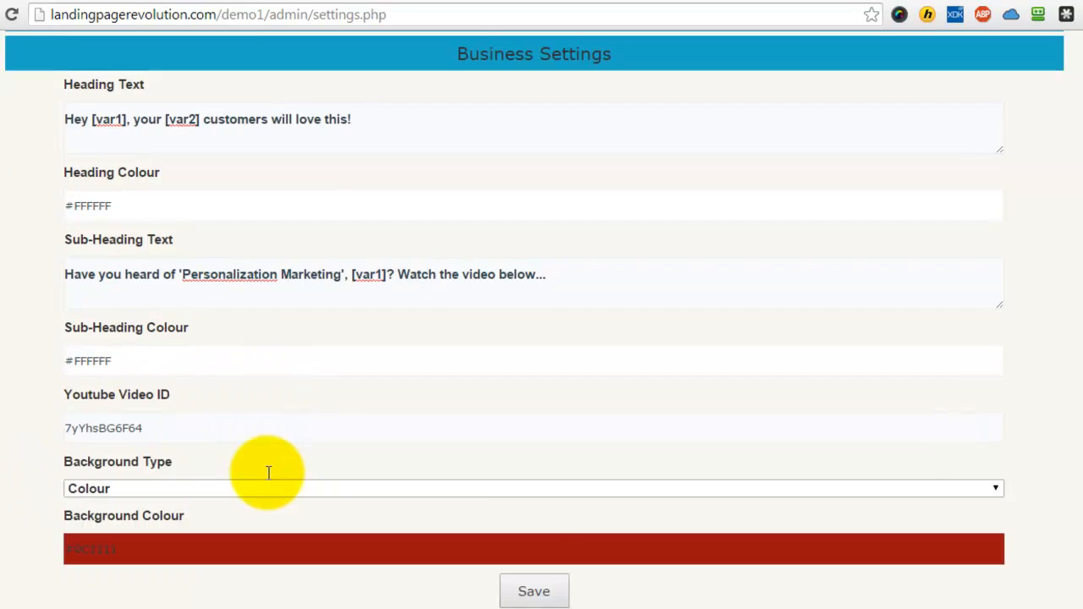
left_click_drag(157, 340, 60, 340)
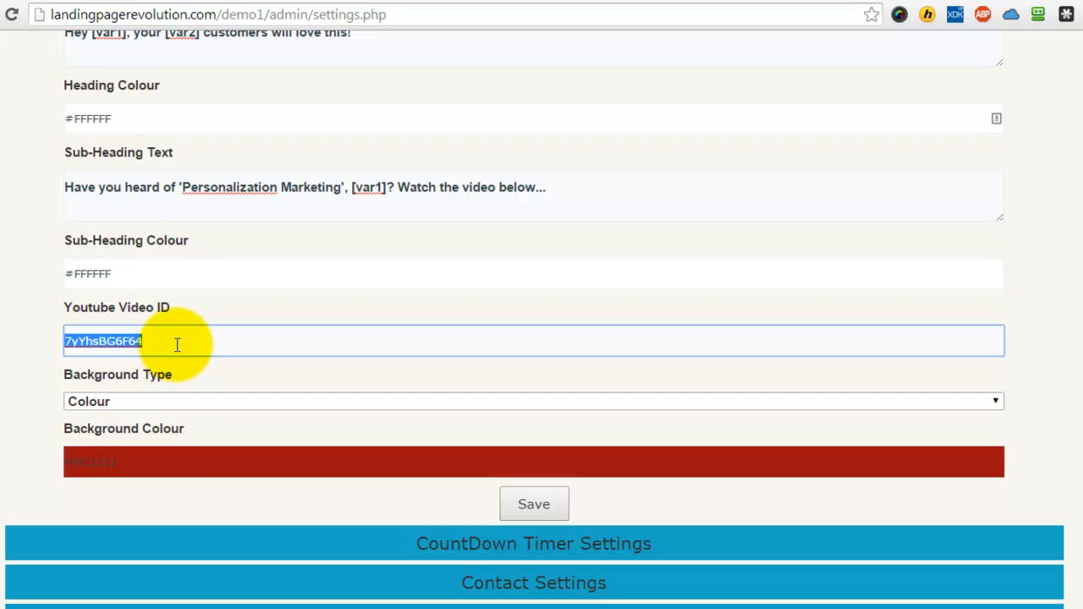
left_click(727, 3)
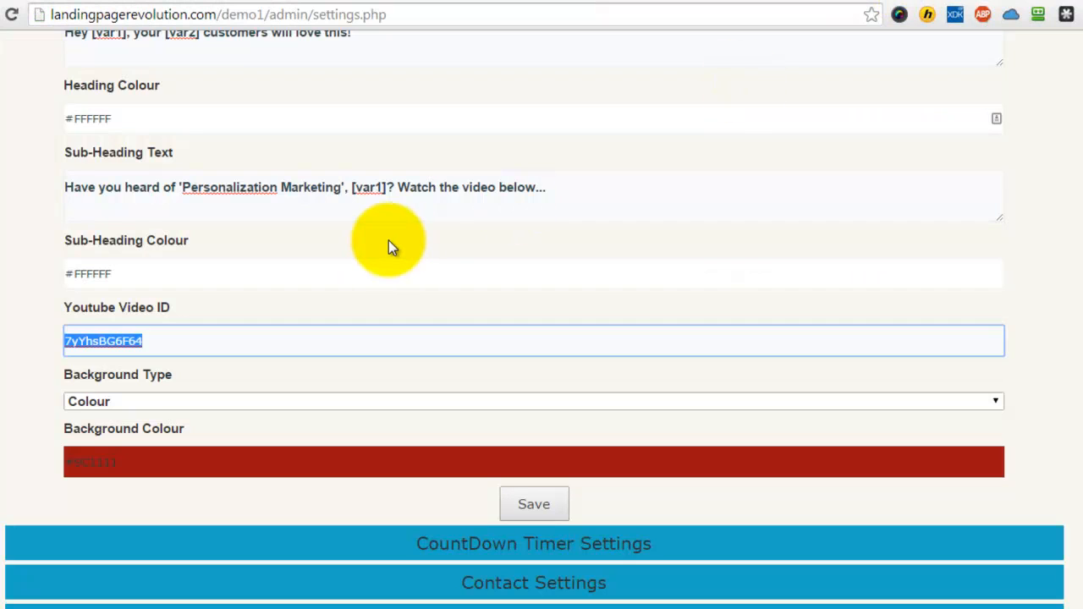
- Check the Background Type options, keep Colour, and set the business section's Background Colour to bright red #F51B1B
left_click(143, 402)
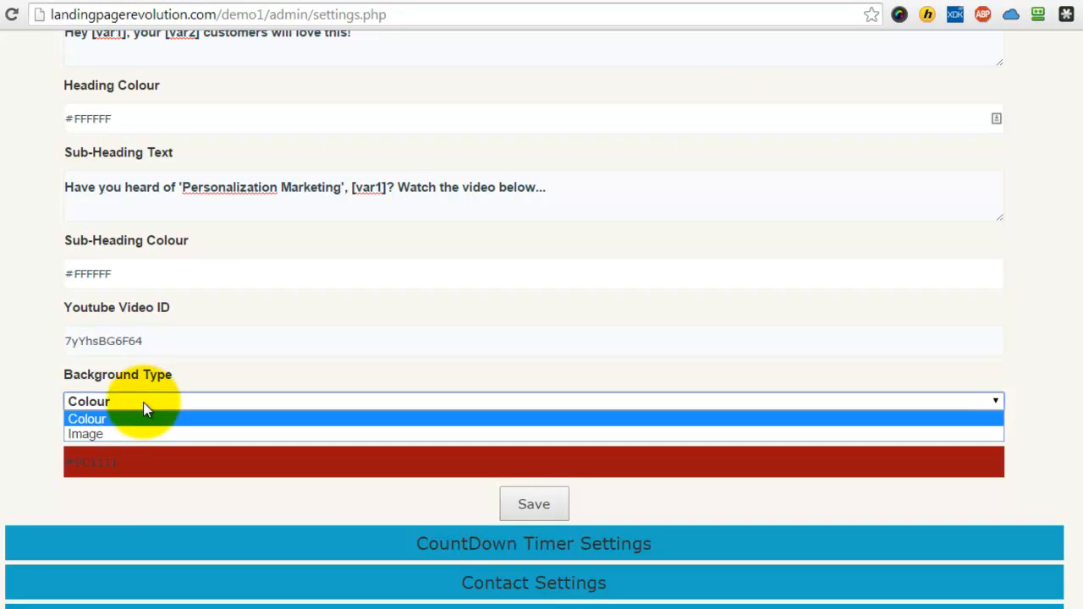
left_click(143, 402)
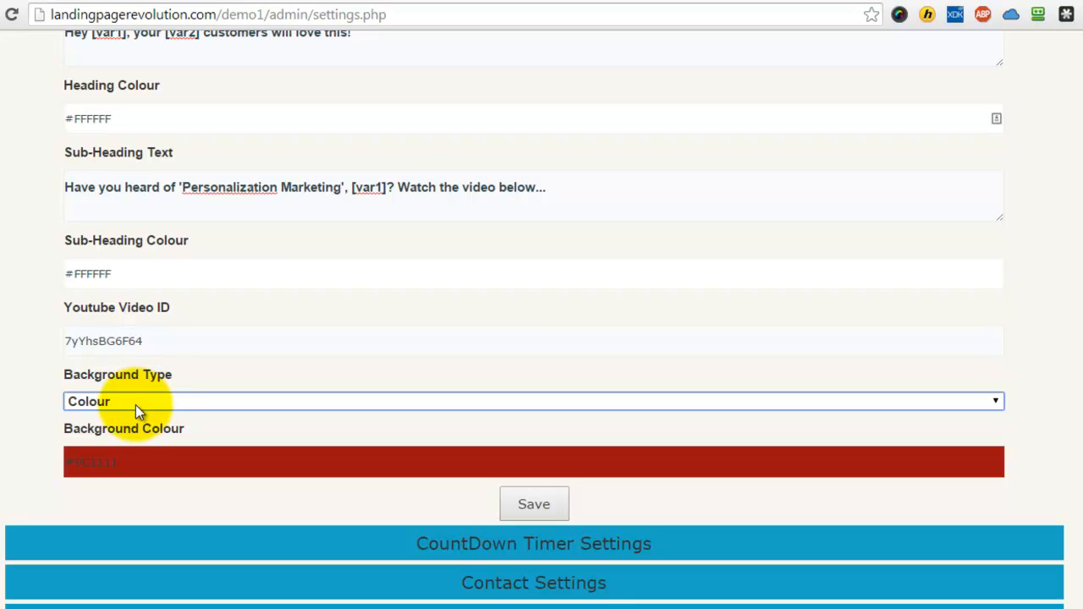
left_click(149, 462)
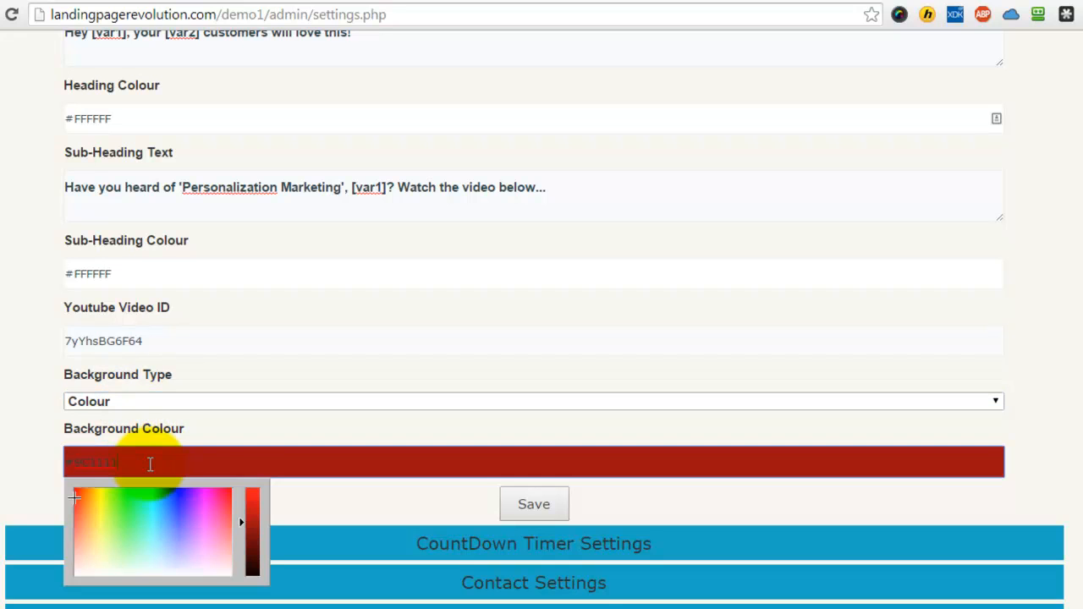
left_click(74, 499)
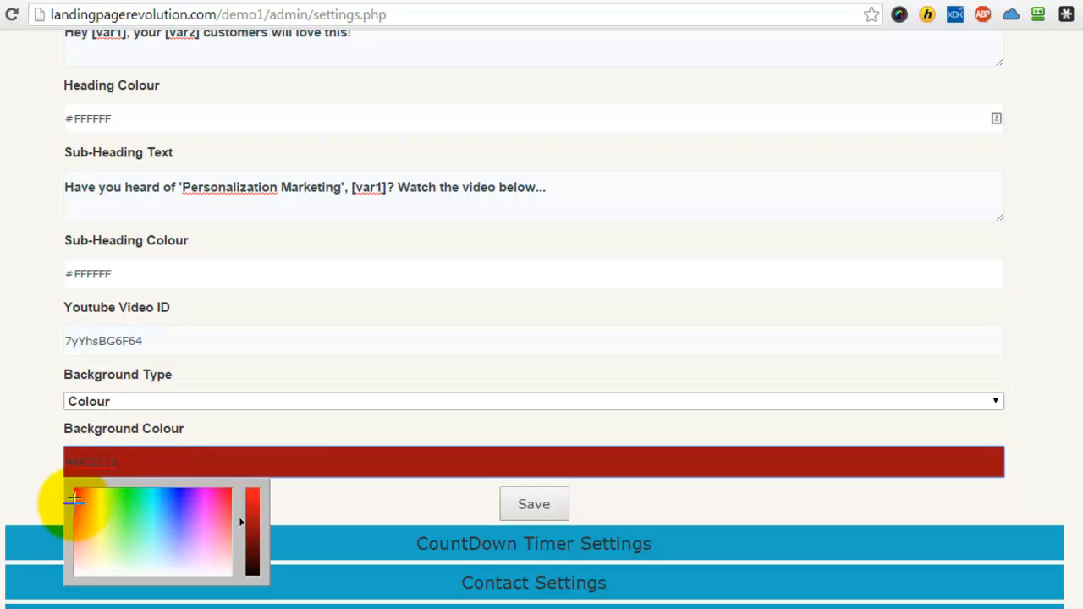
left_click(258, 500)
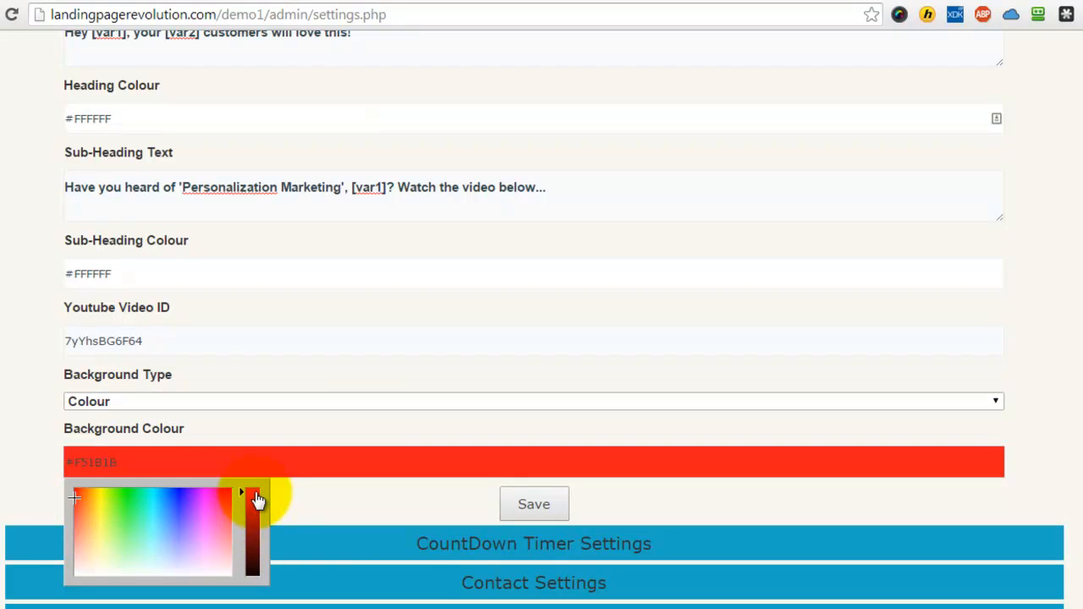
- Darken the business section's Background Colour to #BF1515 and save the Business Settings
left_click(254, 511)
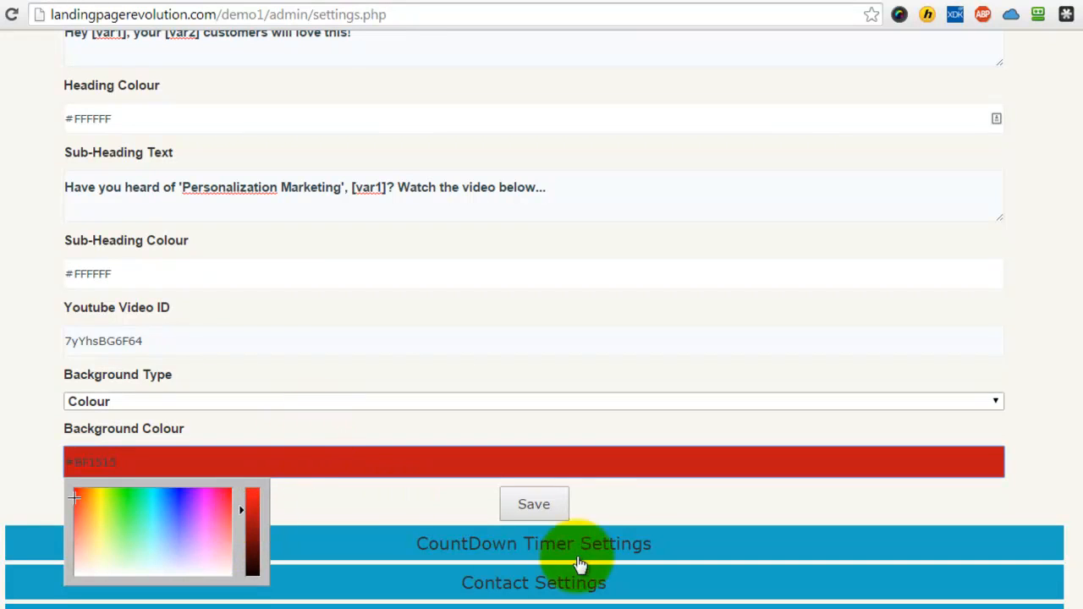
left_click(534, 504)
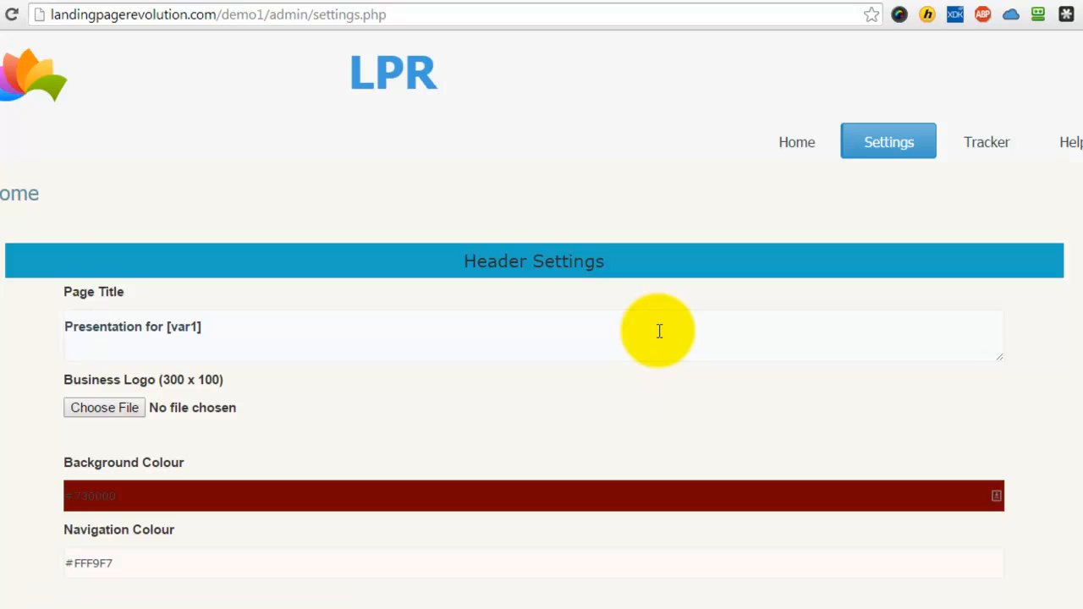
- Open Contact Settings and compare its form options with the contact form on the demo landing page
scroll(659, 331, "down", 8)
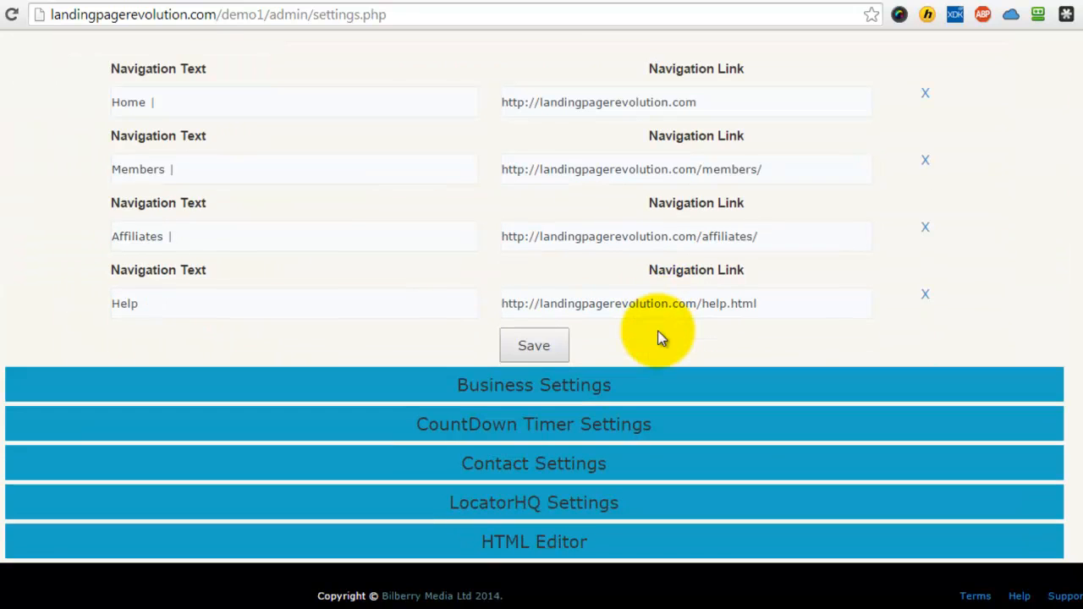
left_click(590, 473)
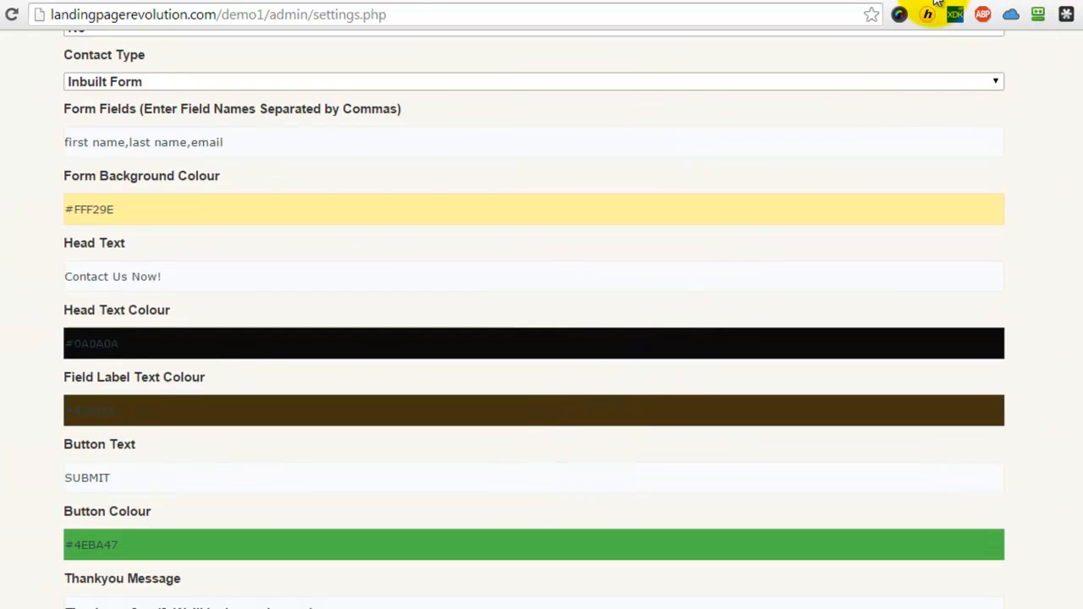
left_click(951, 1)
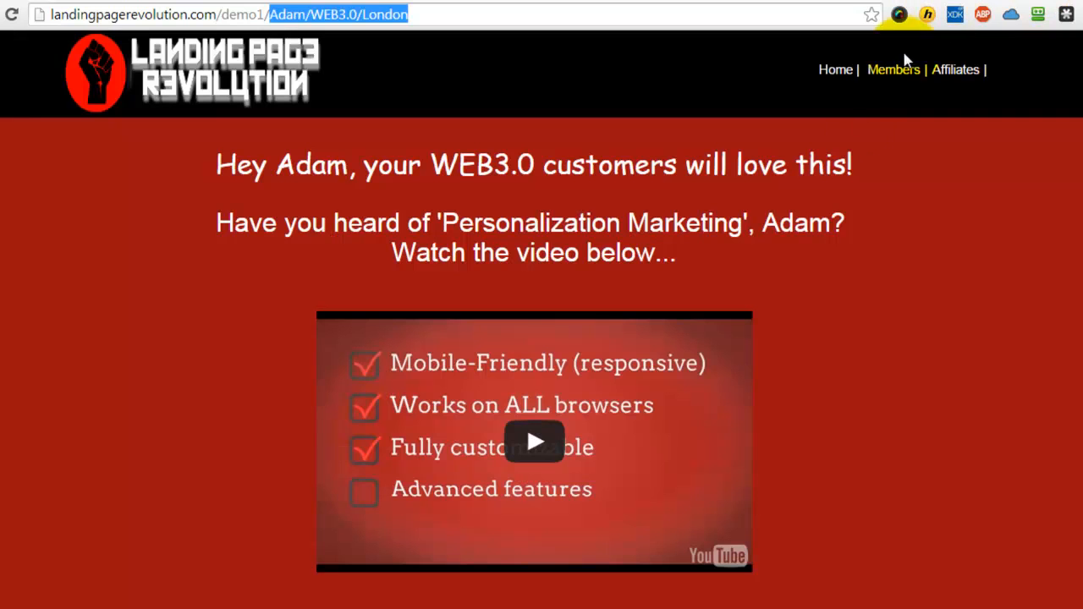
scroll(634, 414, "down", 5)
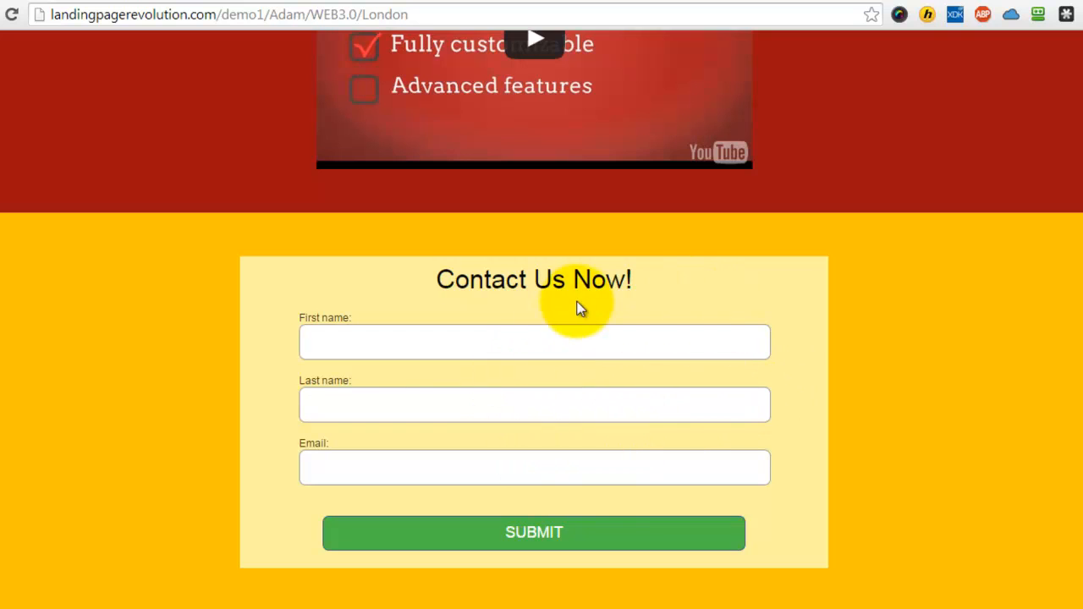
left_click(916, 1)
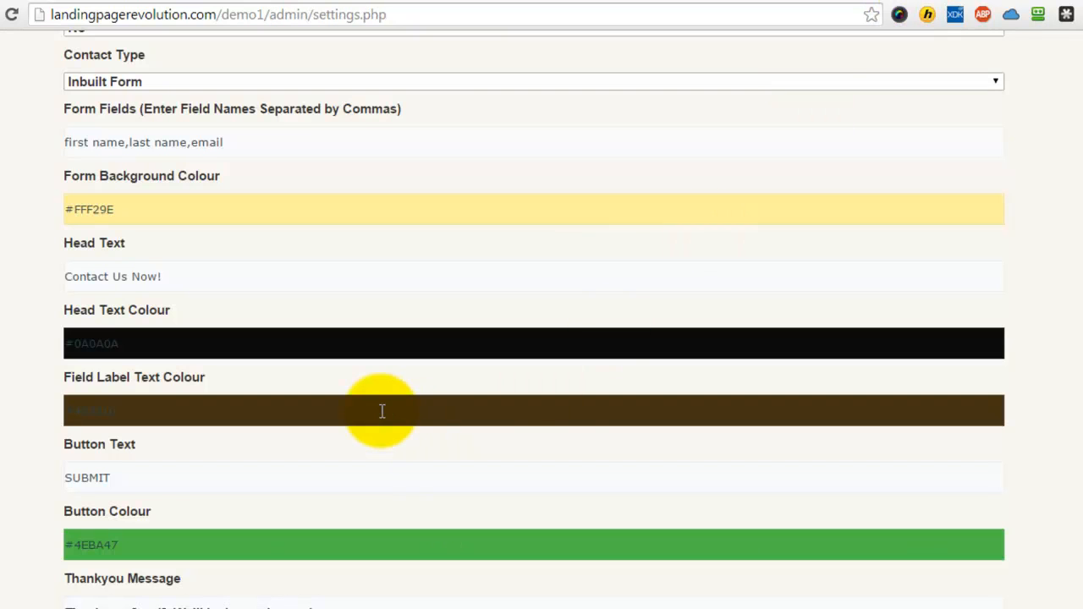
- Examine the Email and Contact Delay Time fields in Contact Settings
scroll(367, 308, "up", 2)
scroll(299, 203, "up", 2)
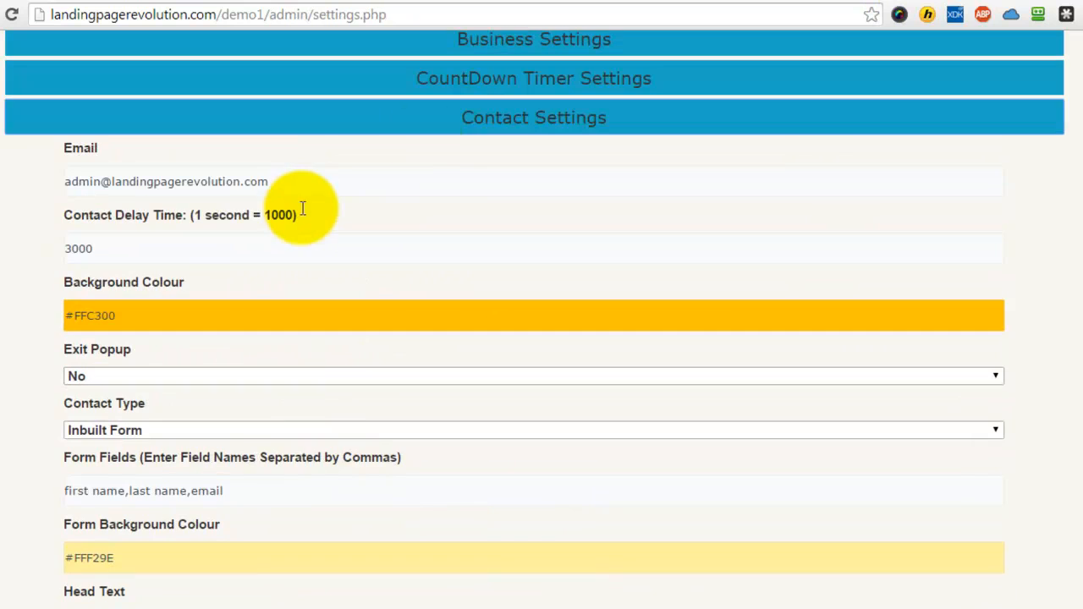
left_click_drag(292, 187, 48, 181)
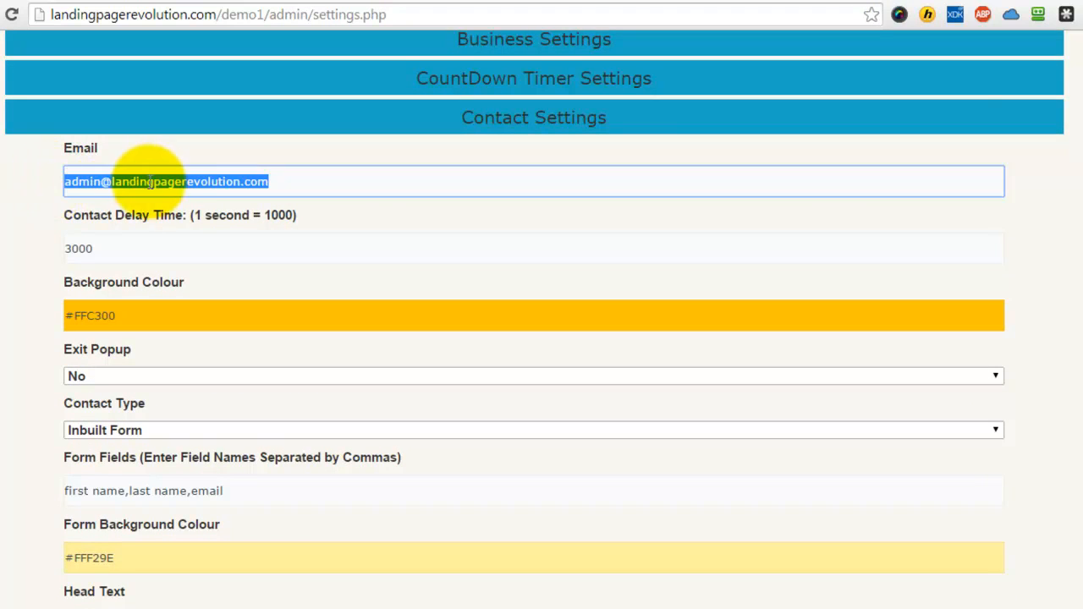
left_click(114, 182)
left_click_drag(113, 183, 278, 186)
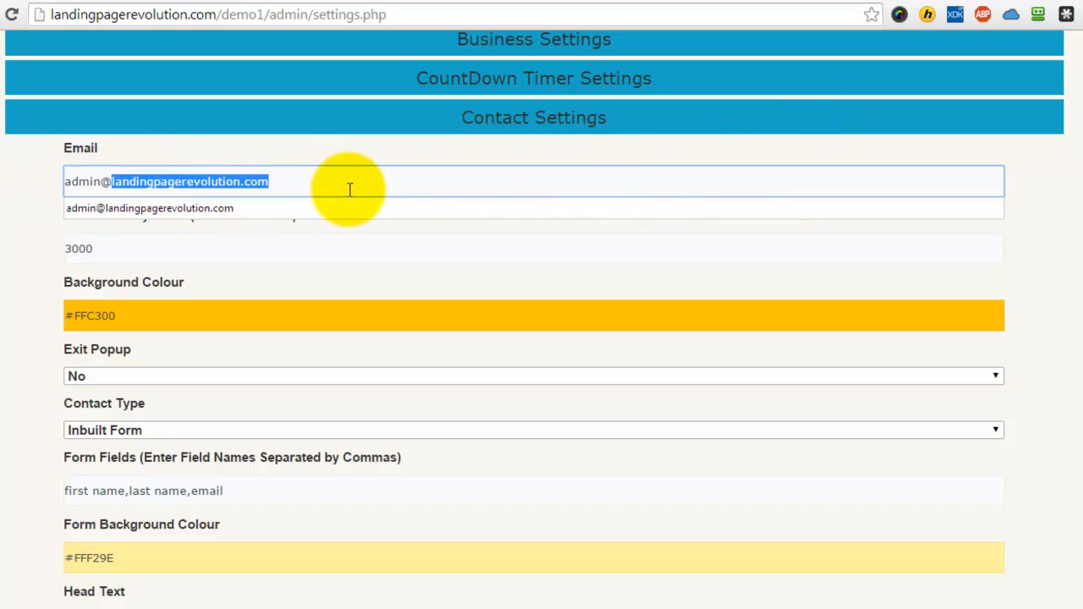
left_click(121, 248)
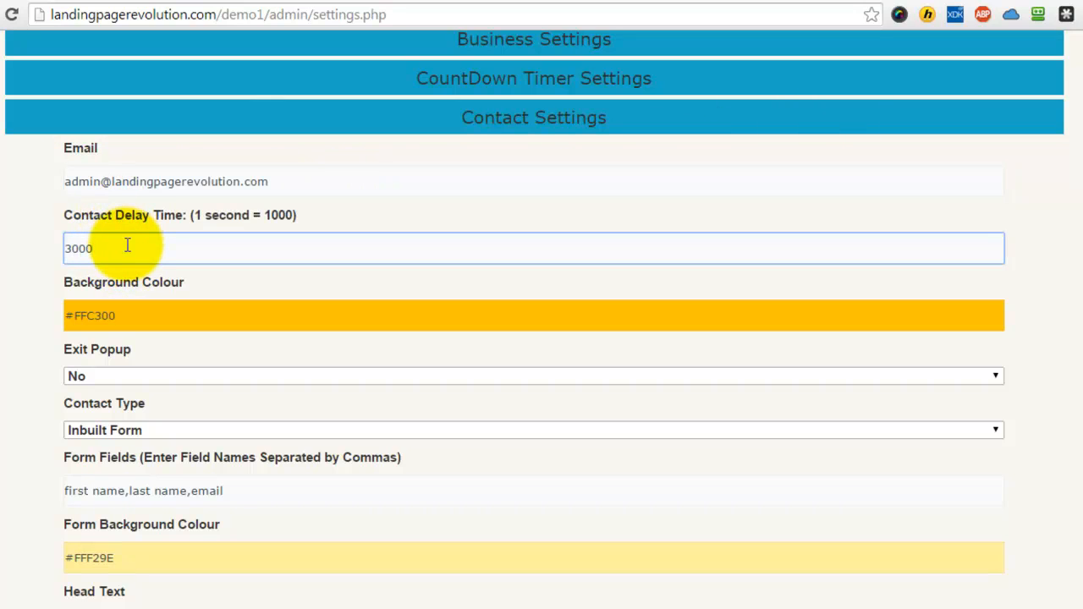
left_click_drag(106, 246, 72, 247)
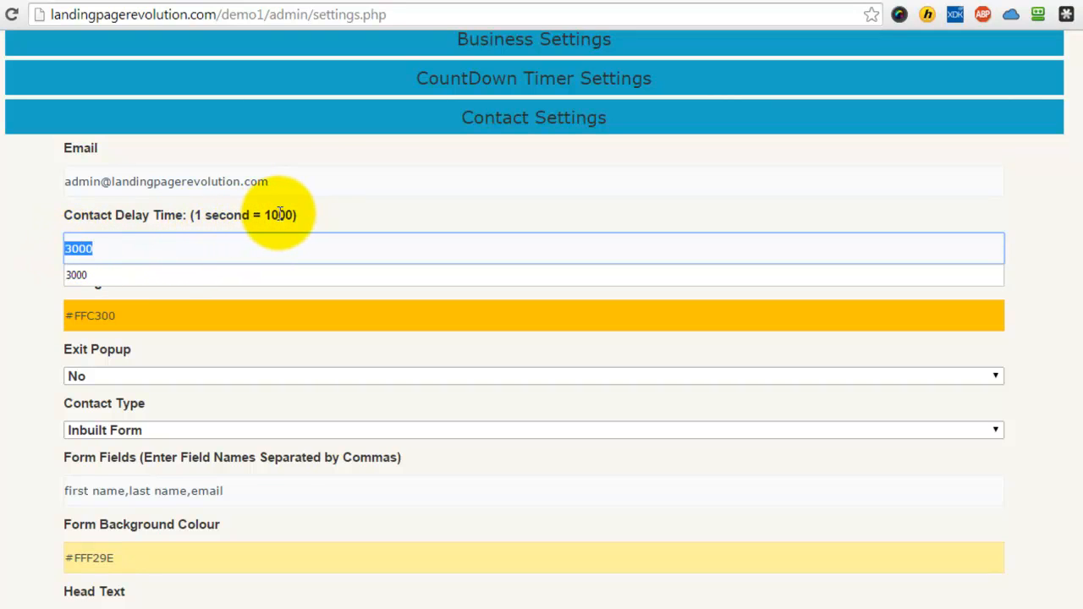
left_click(173, 247)
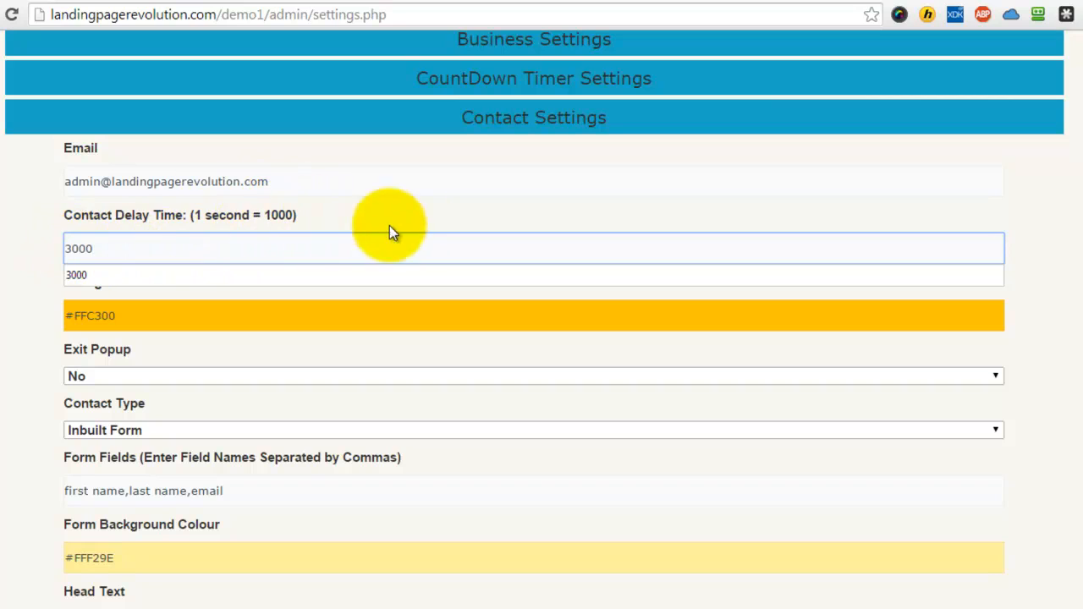
left_click(31, 224)
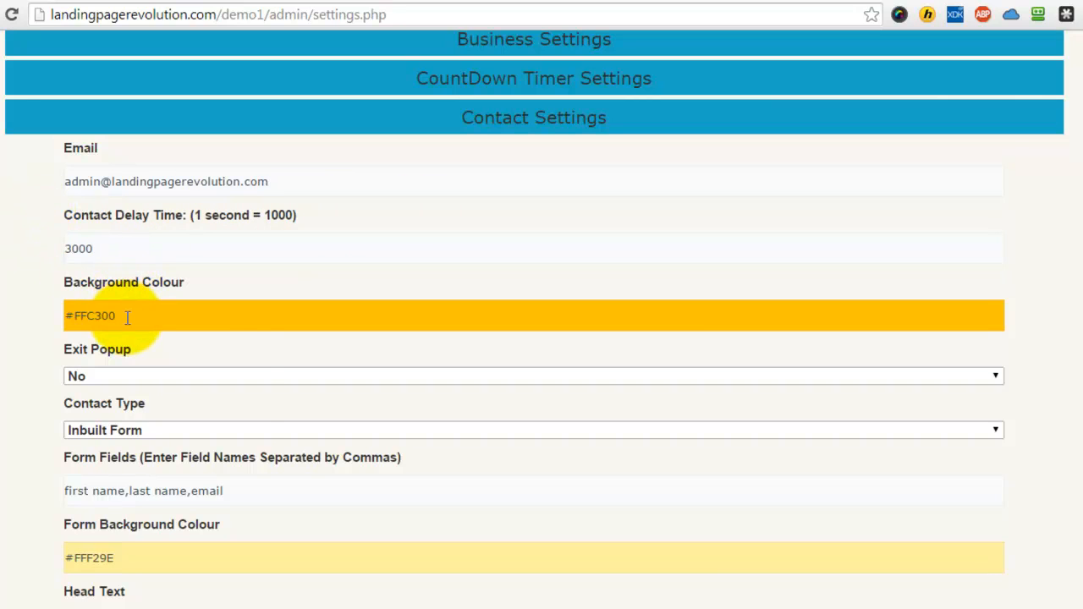
- Set the contact section's Background Colour to near-black #080600
left_click(127, 316)
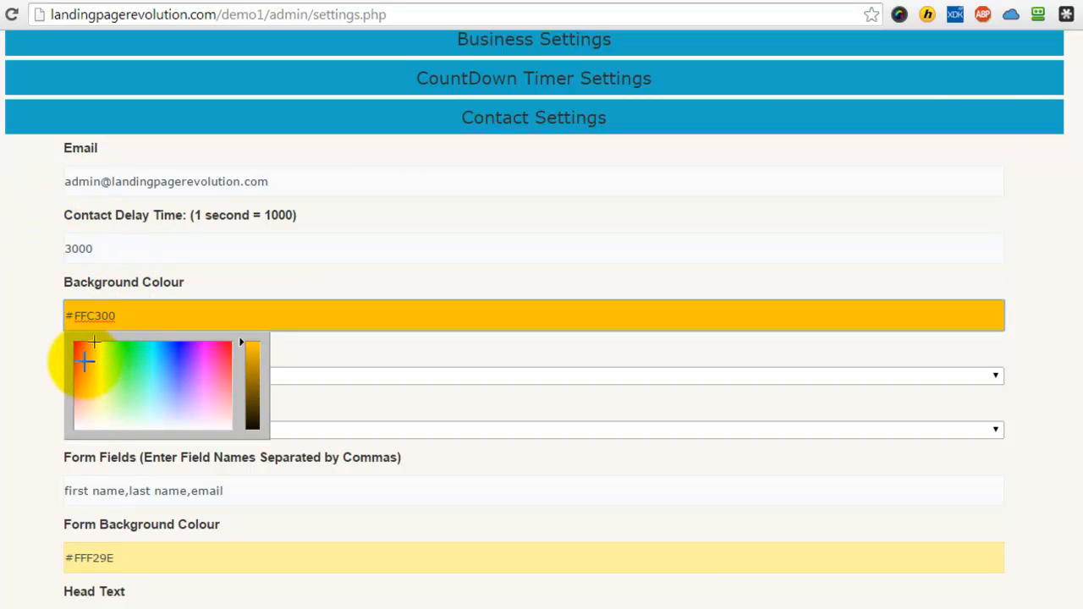
left_click(252, 427)
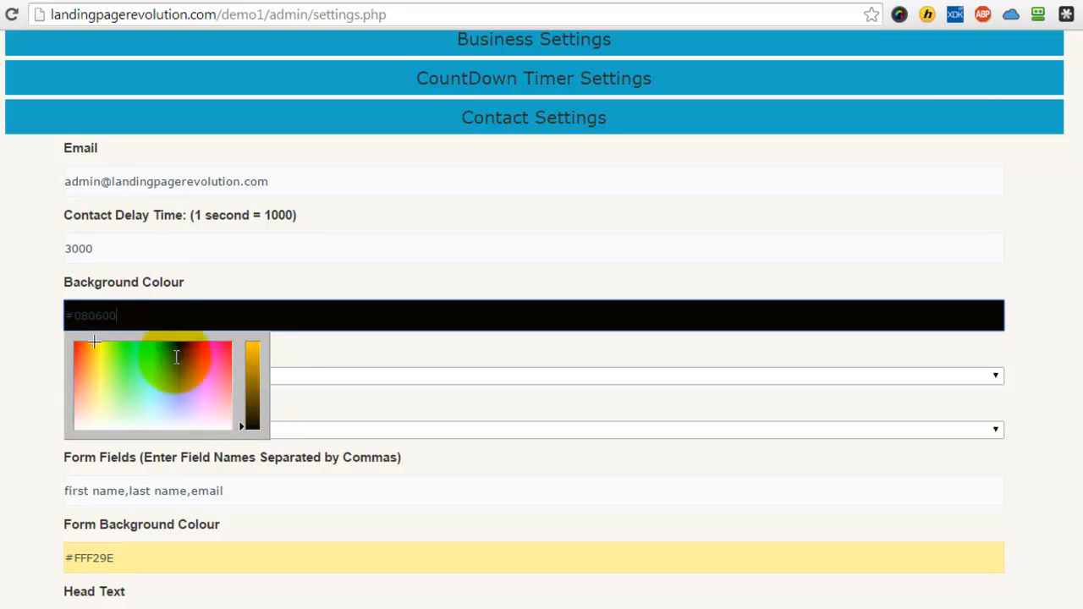
left_click(36, 314)
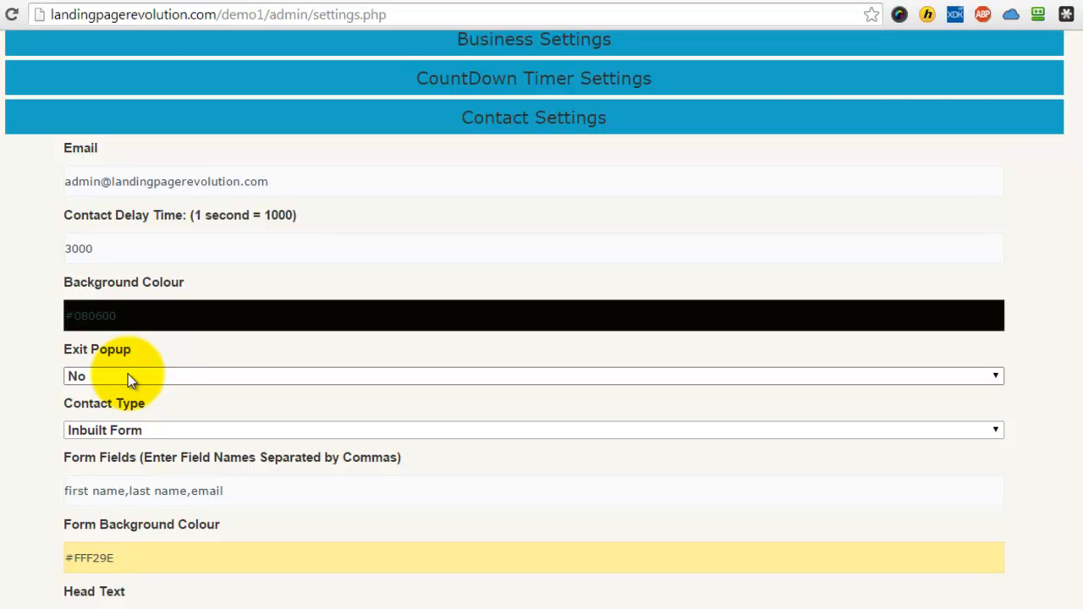
- Check the Contact Type options, keep Inbuilt Form, and set the Form Fields to First name,Last name,Email,Phone,Comments
left_click(152, 437)
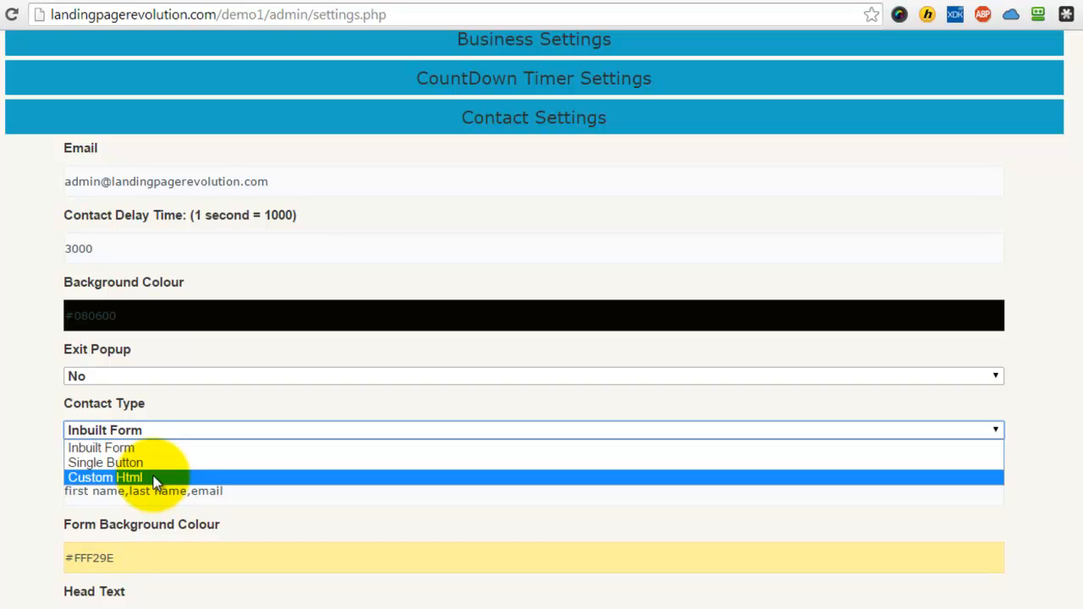
left_click(153, 457)
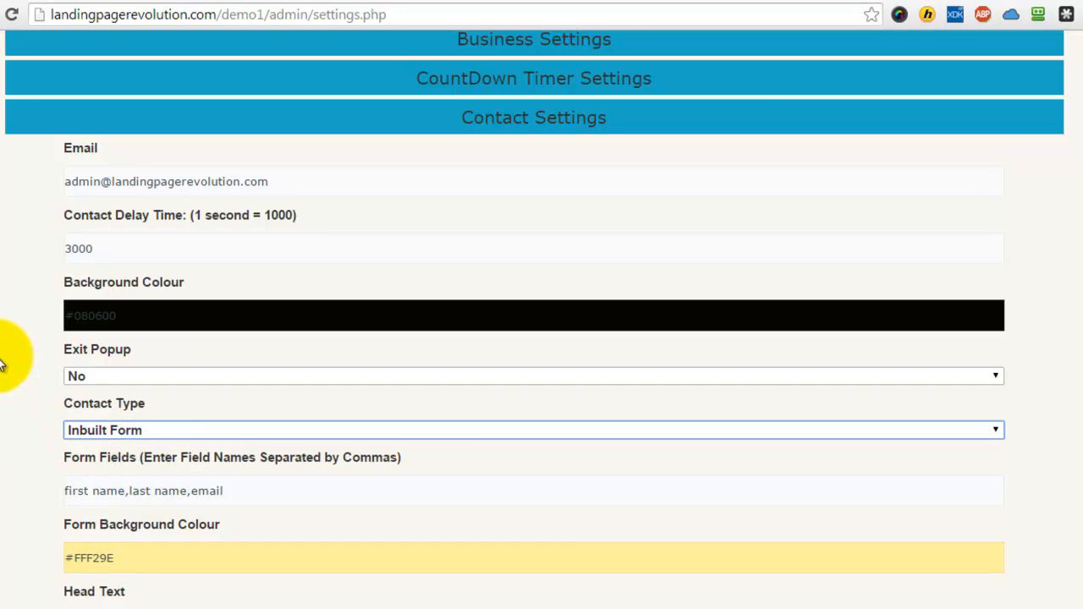
left_click(236, 493)
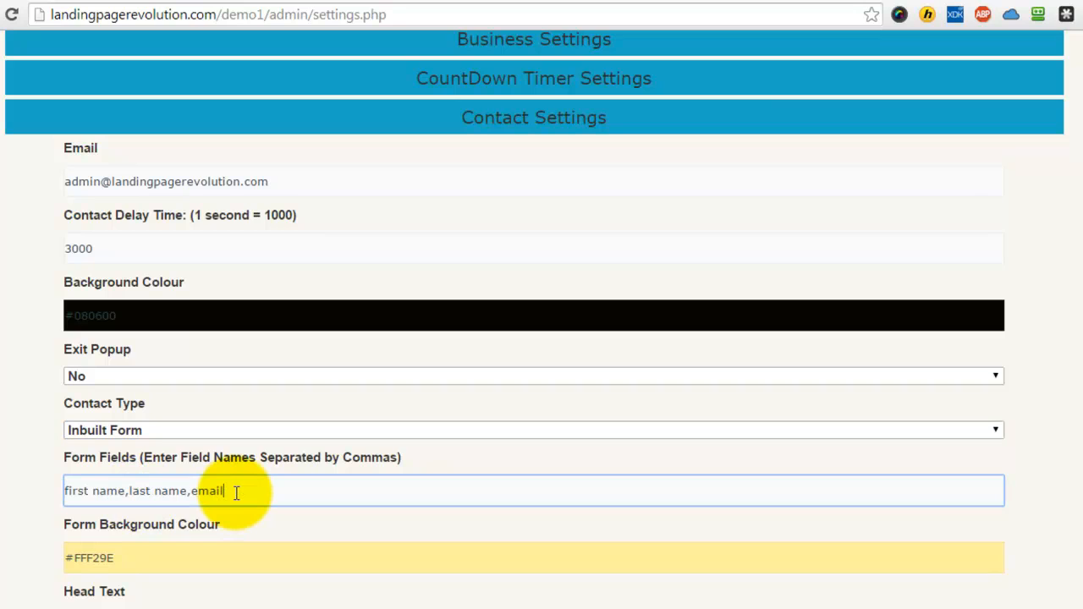
type(",phone")
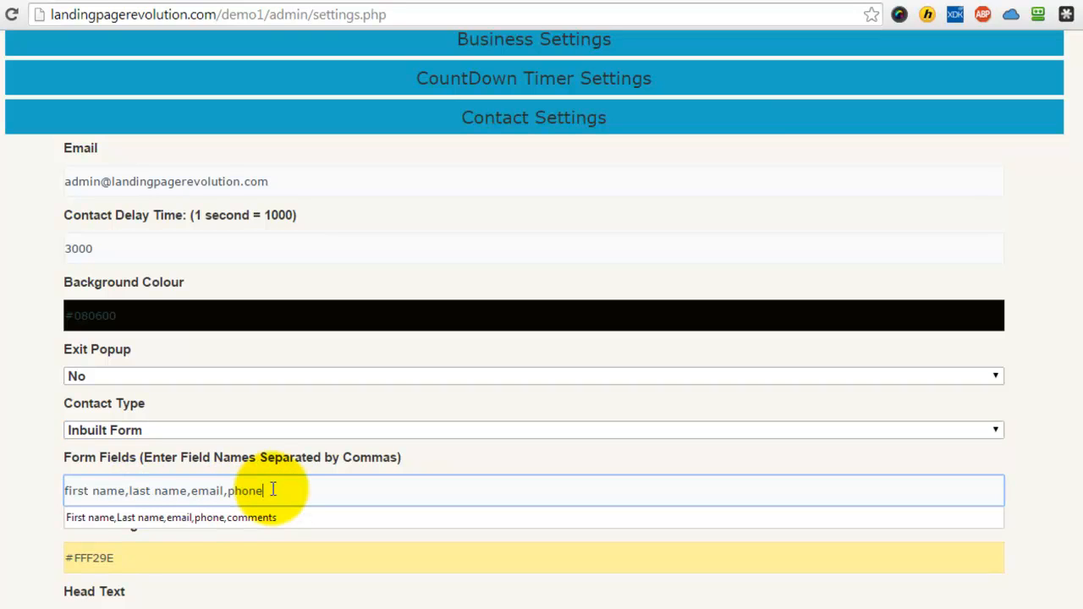
left_click(76, 517)
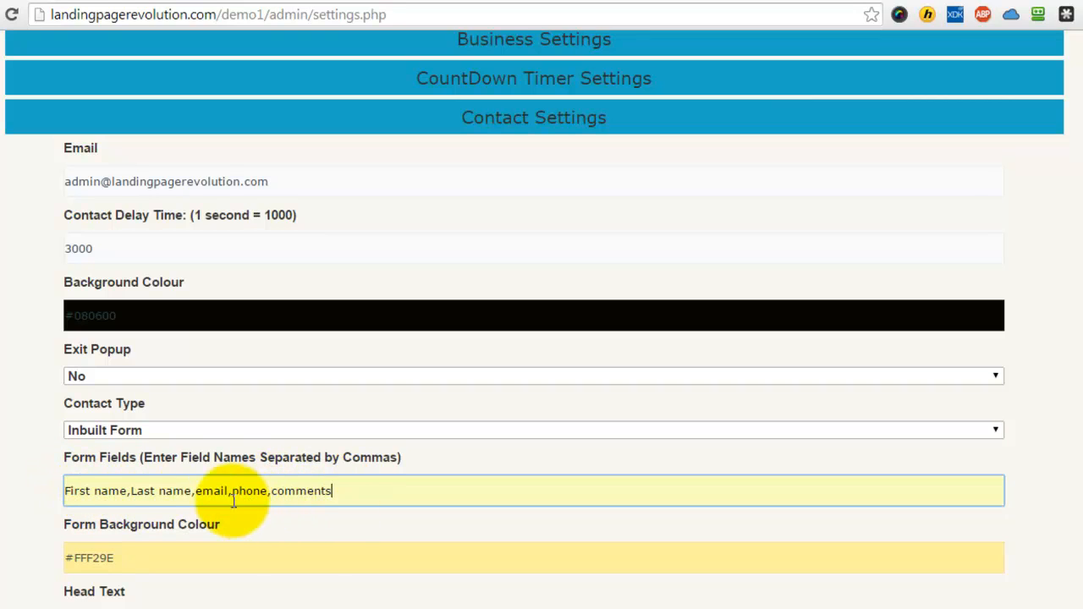
- Examine the contact form's background colour, Head Text, Head Text Colour, Field Label Text Colour and Button Text
left_click(251, 555)
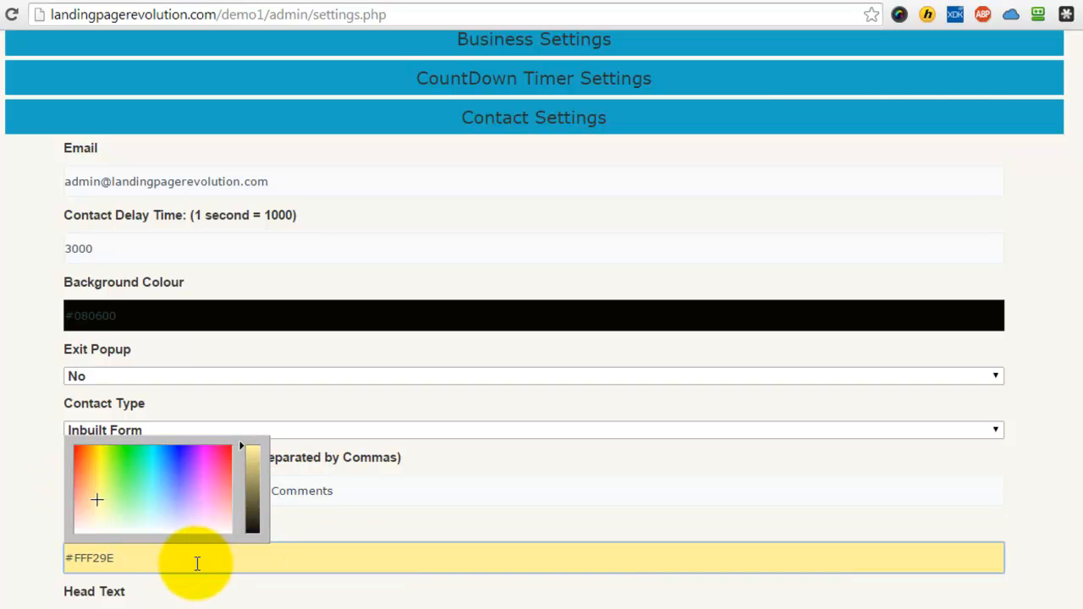
left_click(23, 487)
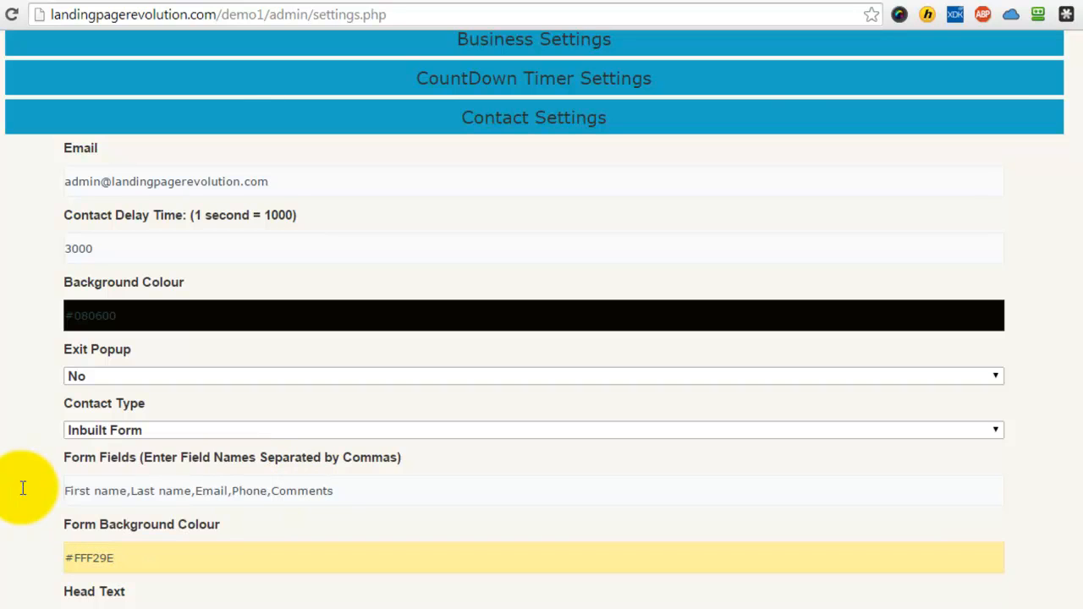
scroll(21, 487, "down", 1)
scroll(19, 488, "down", 1)
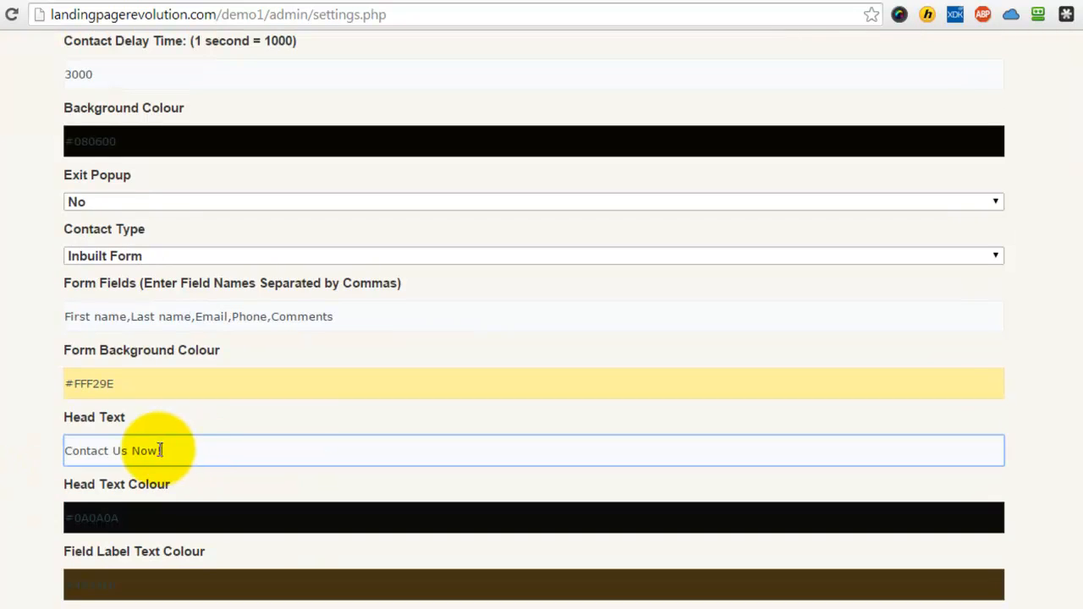
left_click_drag(161, 450, 42, 460)
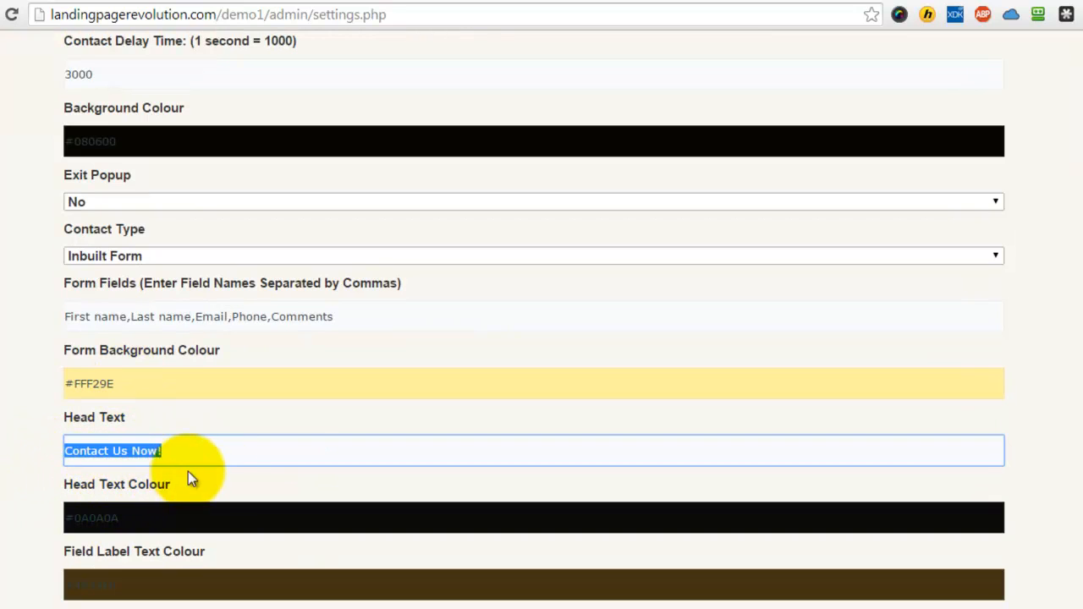
left_click(158, 523)
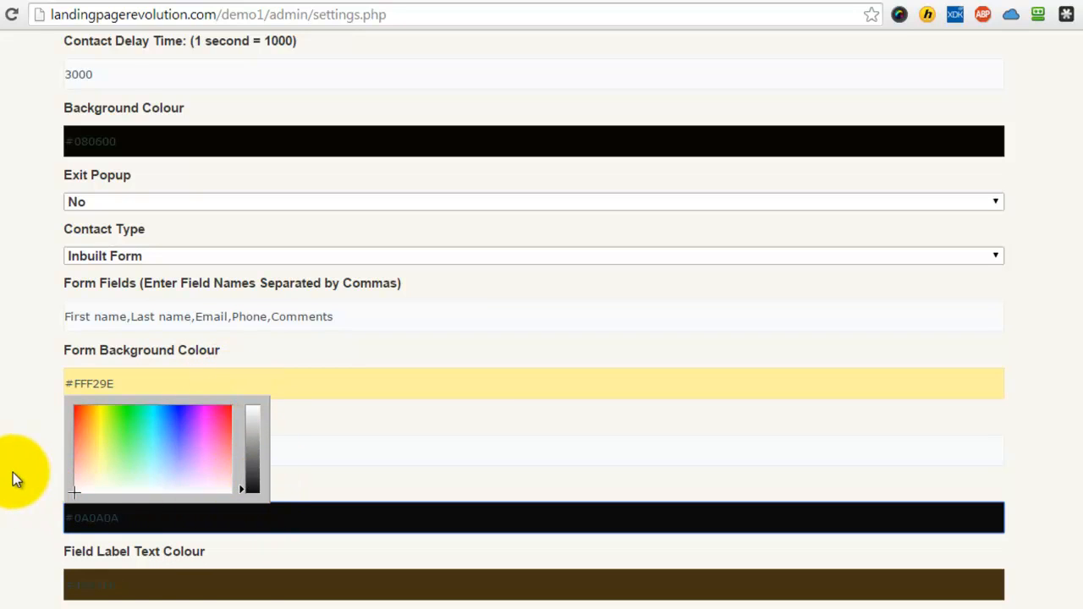
scroll(76, 440, "down", 2)
left_click(133, 408)
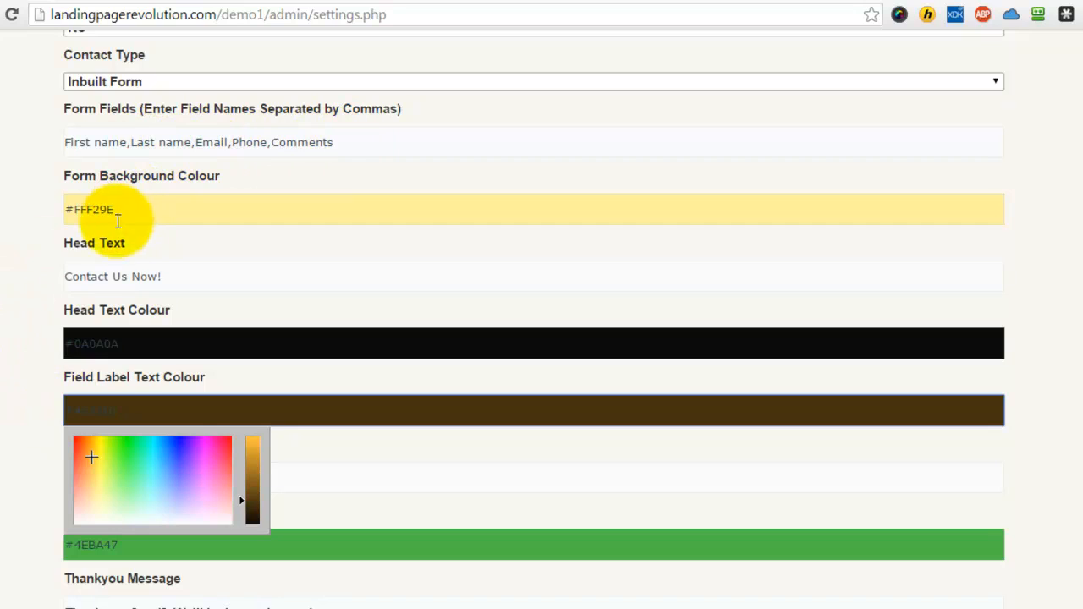
left_click(4, 341)
left_click(114, 477)
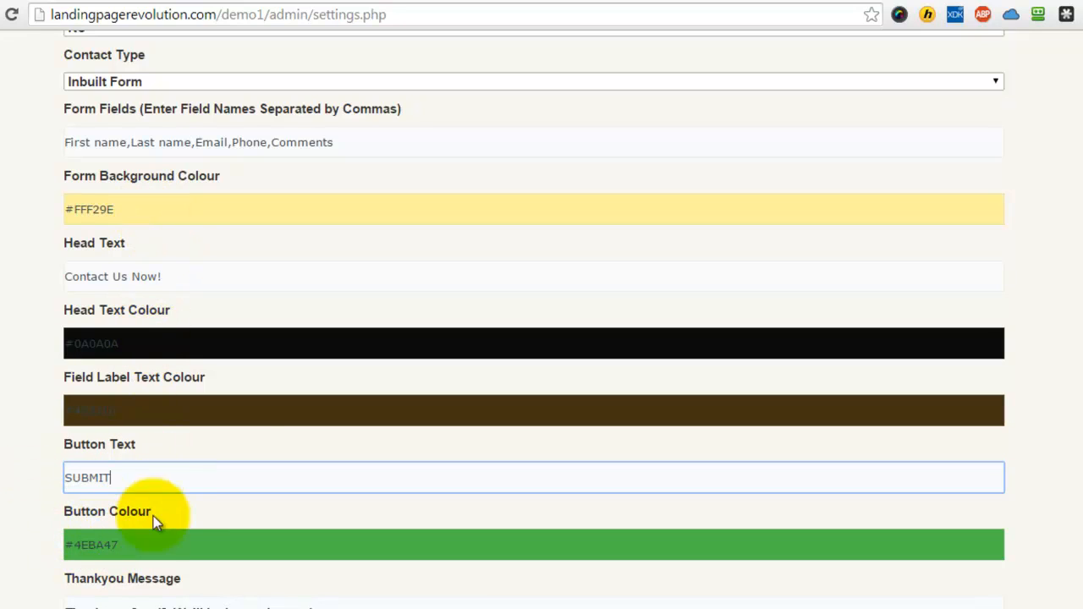
- Set the contact form's Button Colour to dark red
left_click(136, 549)
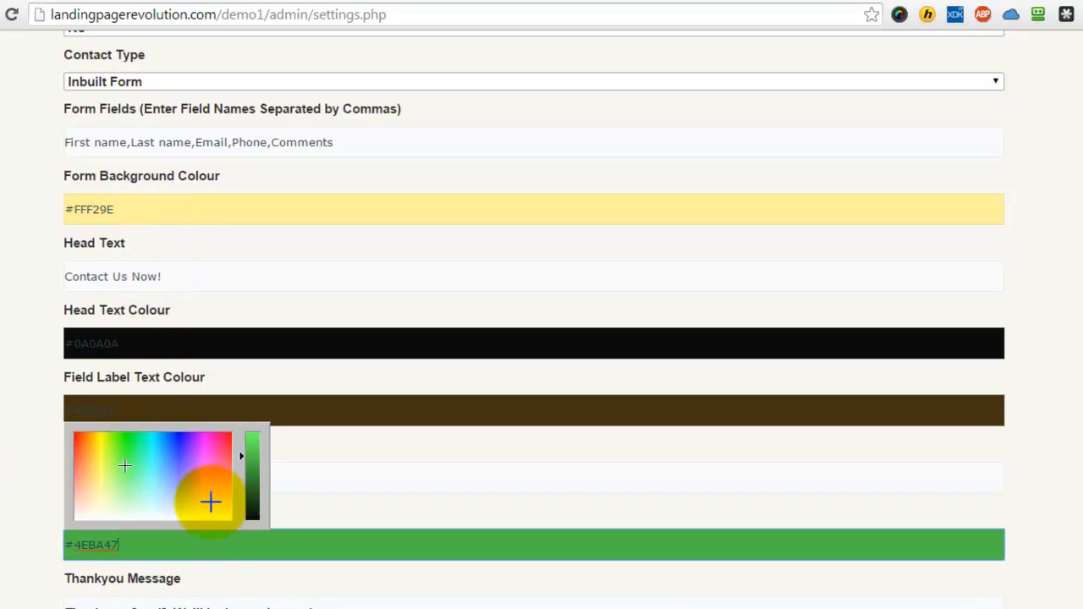
left_click(77, 475)
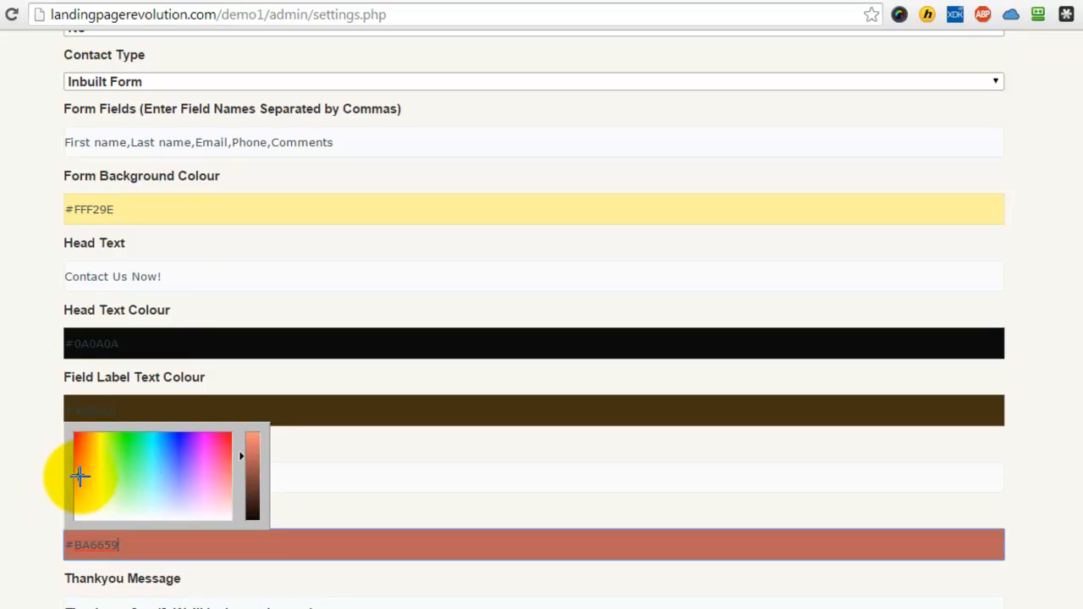
scroll(362, 460, "down", 2)
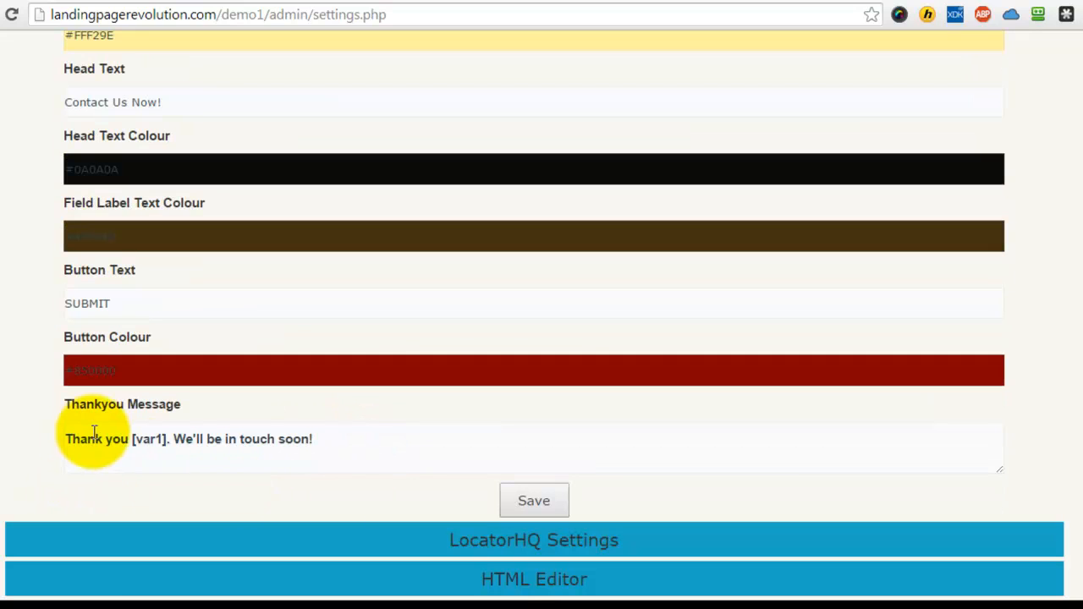
- Check the Thankyou Message, save the Contact Settings and switch to the demo landing page
left_click(324, 437)
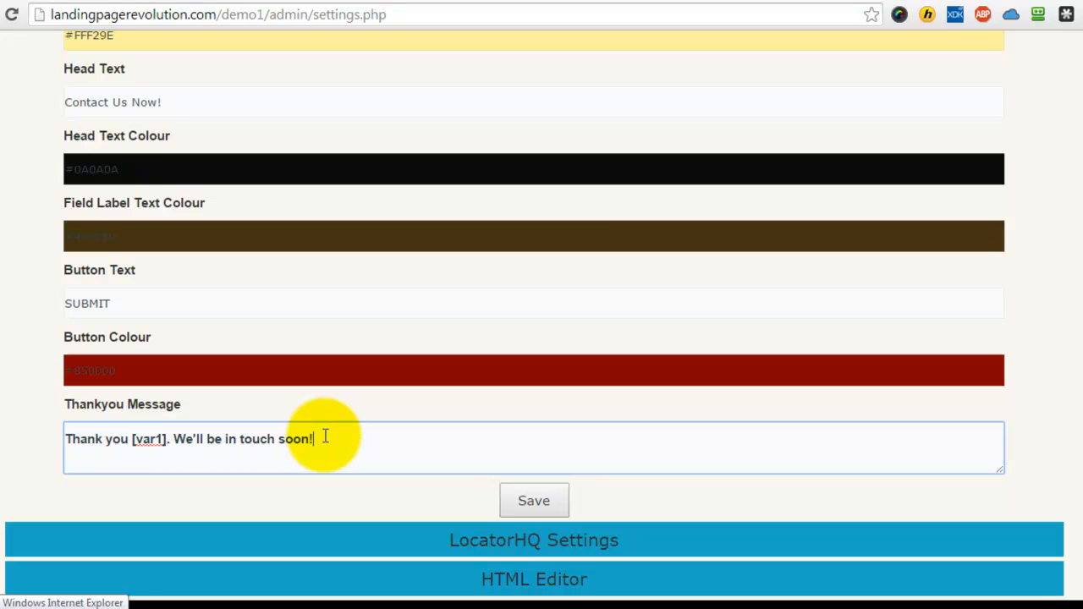
left_click(564, 497)
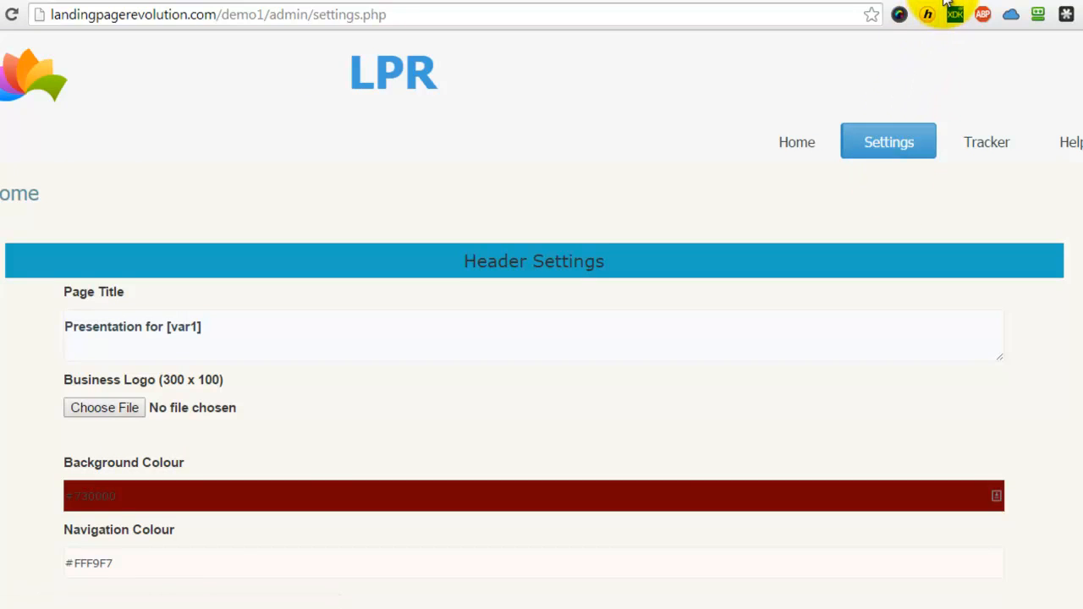
left_click(943, 1)
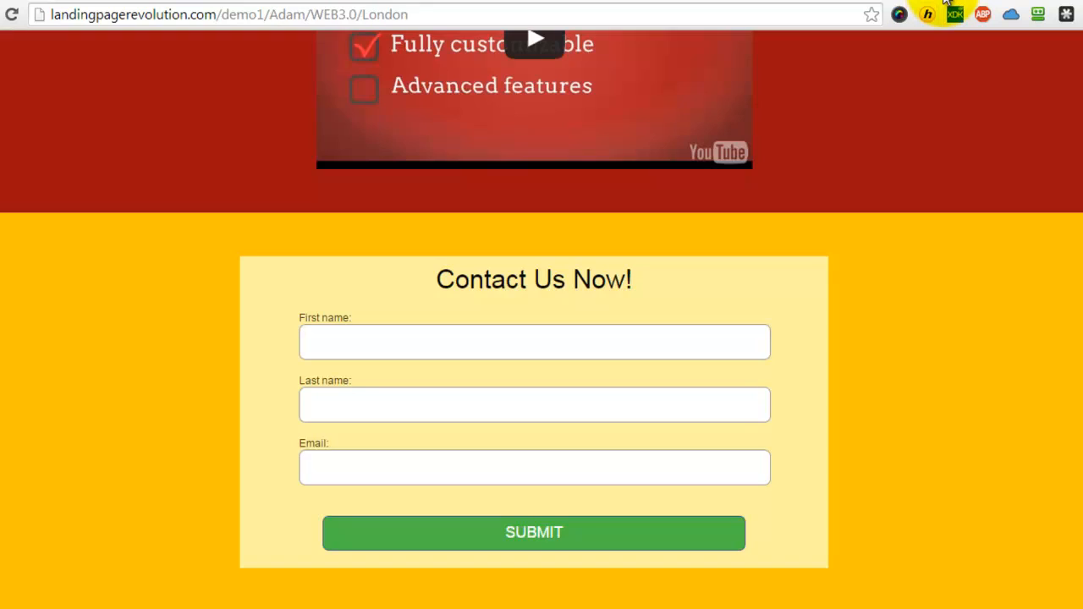
- Reload the demo landing page and examine its header, headings, backgrounds and contact form
left_click(12, 15)
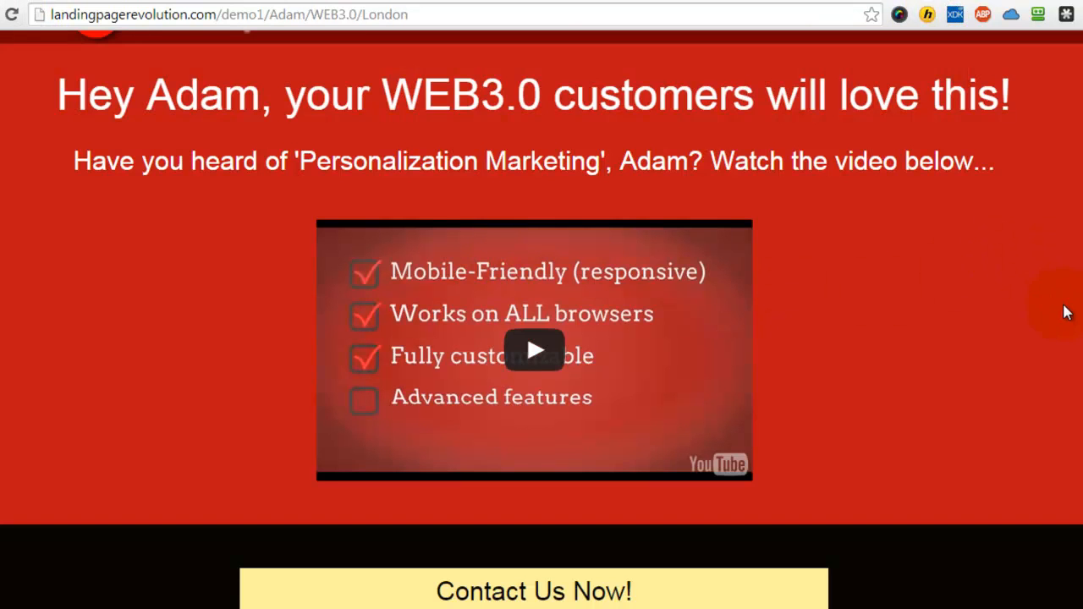
scroll(541, 320, "up", 1)
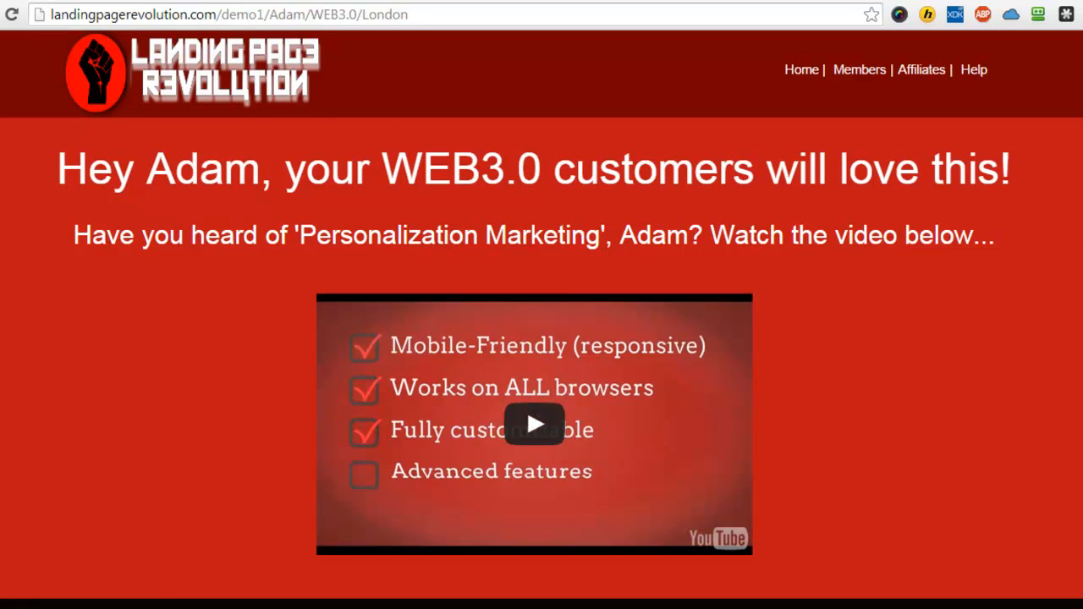
scroll(541, 338, "down", 4)
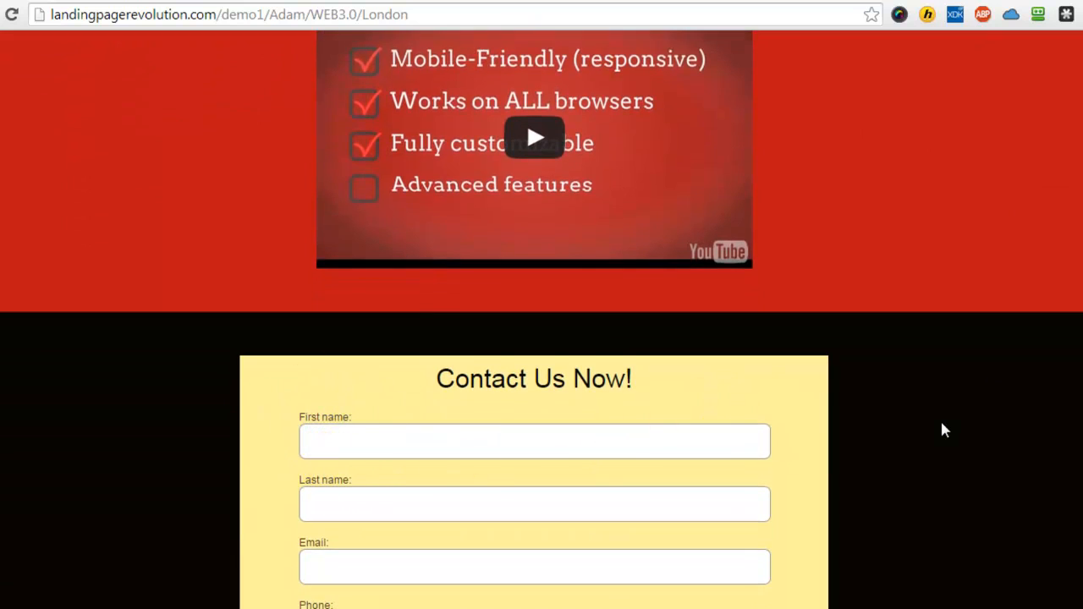
scroll(944, 429, "down", 3)
scroll(944, 430, "up", 6)
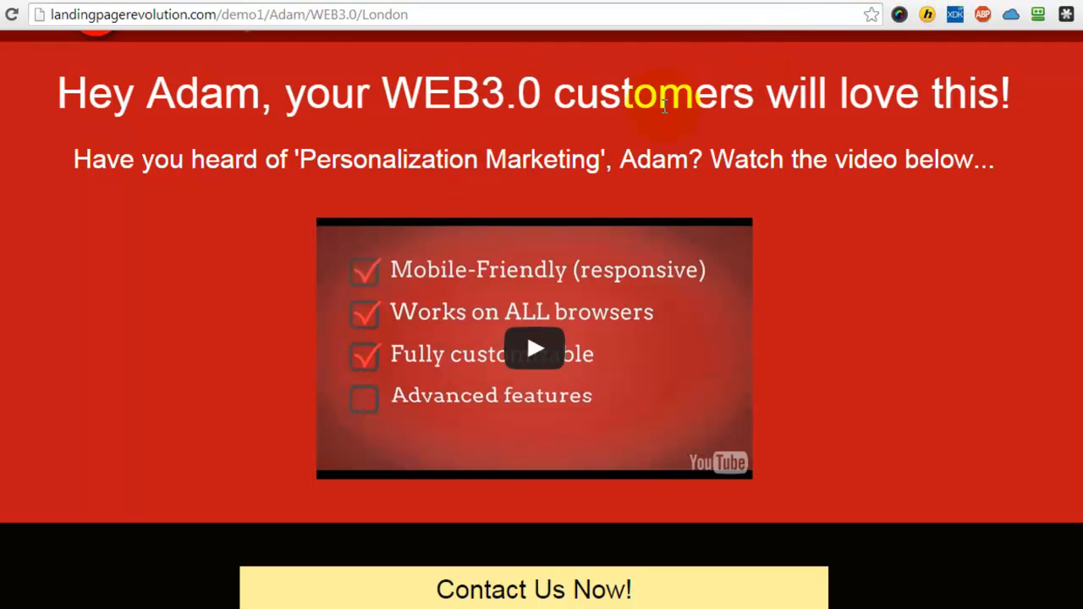
- Switch back to the LPR admin settings and copy the Heading Text from Business Settings
left_click(919, 1)
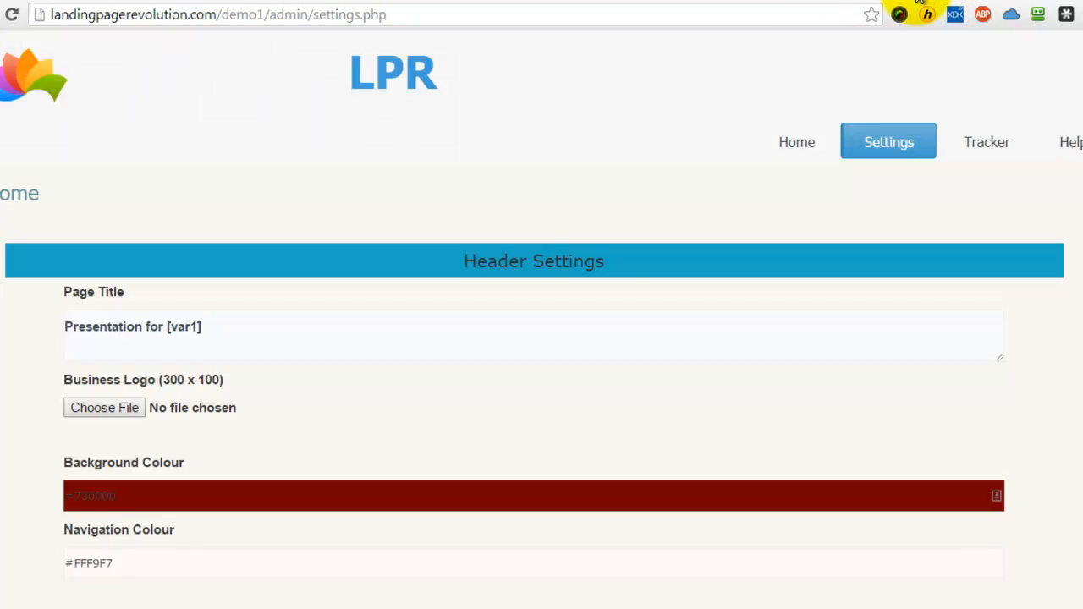
scroll(522, 319, "down", 8)
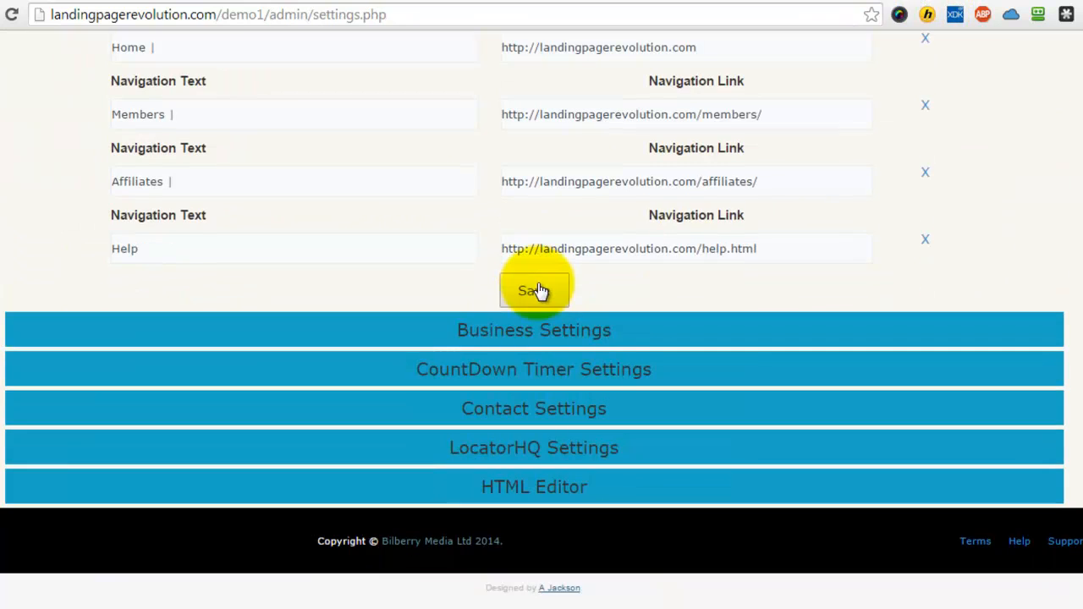
left_click(203, 329)
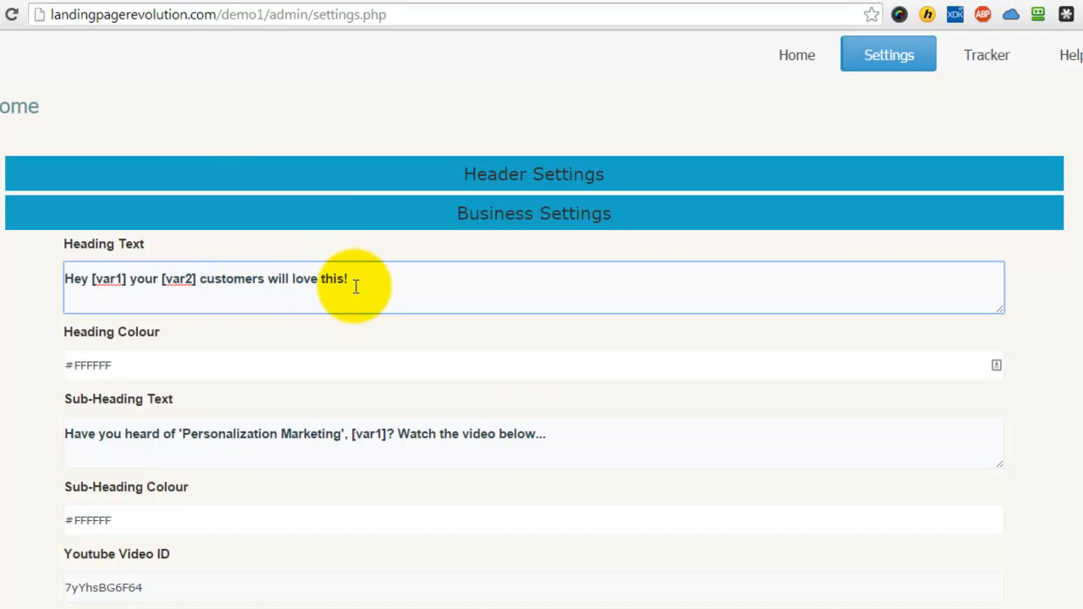
left_click_drag(357, 288, 59, 294)
key("ctrl+c")
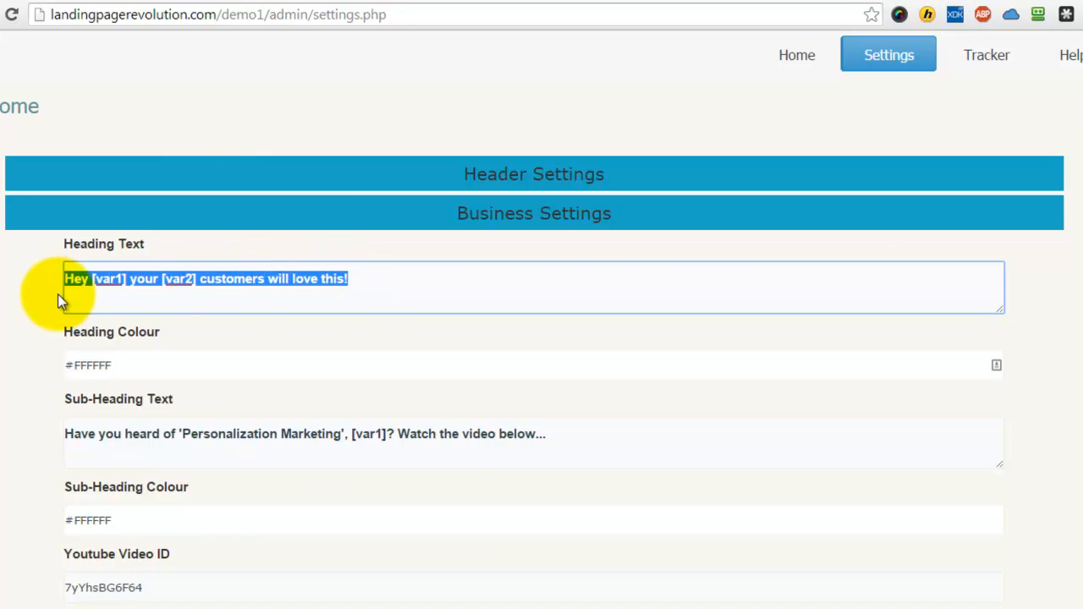
- Paste the copied text "Hey [var1] your [var2] customers will love this!" into the HTML Editor
scroll(285, 322, "down", 5)
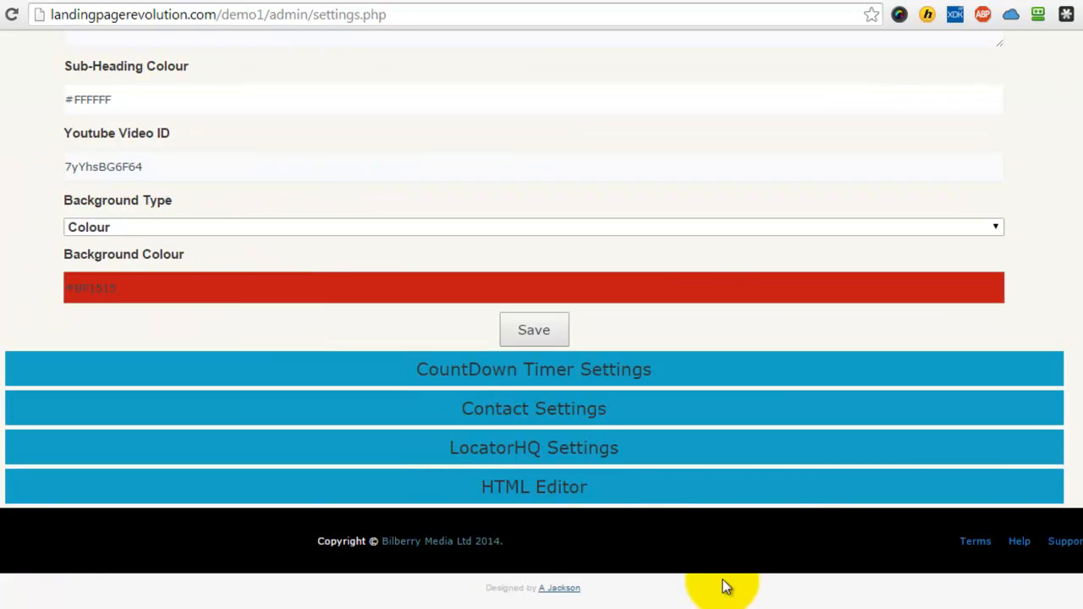
left_click(577, 489)
scroll(576, 491, "down", 4)
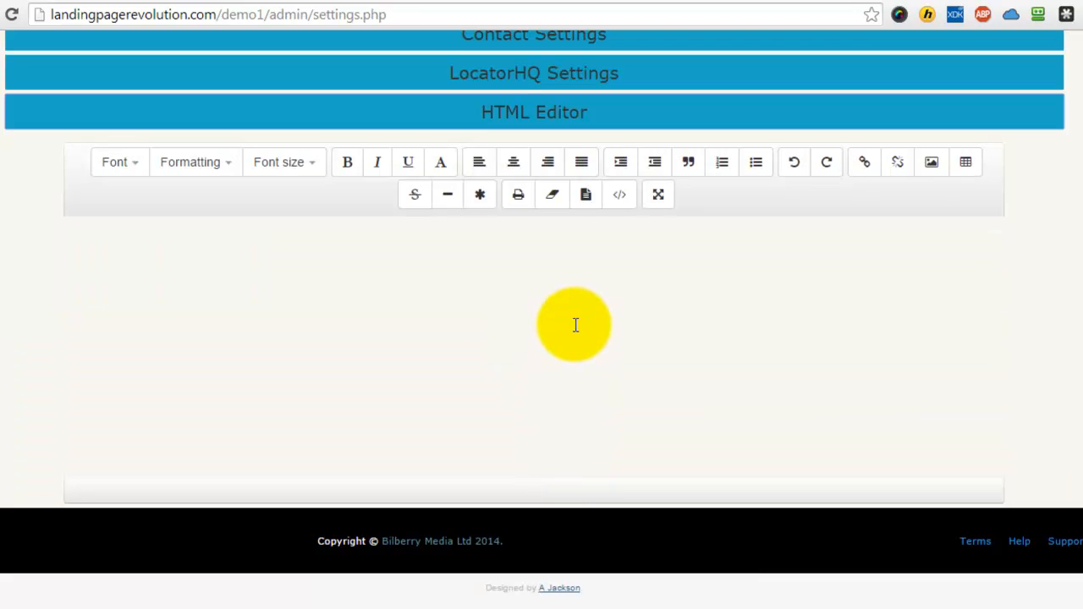
left_click(490, 282)
key("ctrl+v")
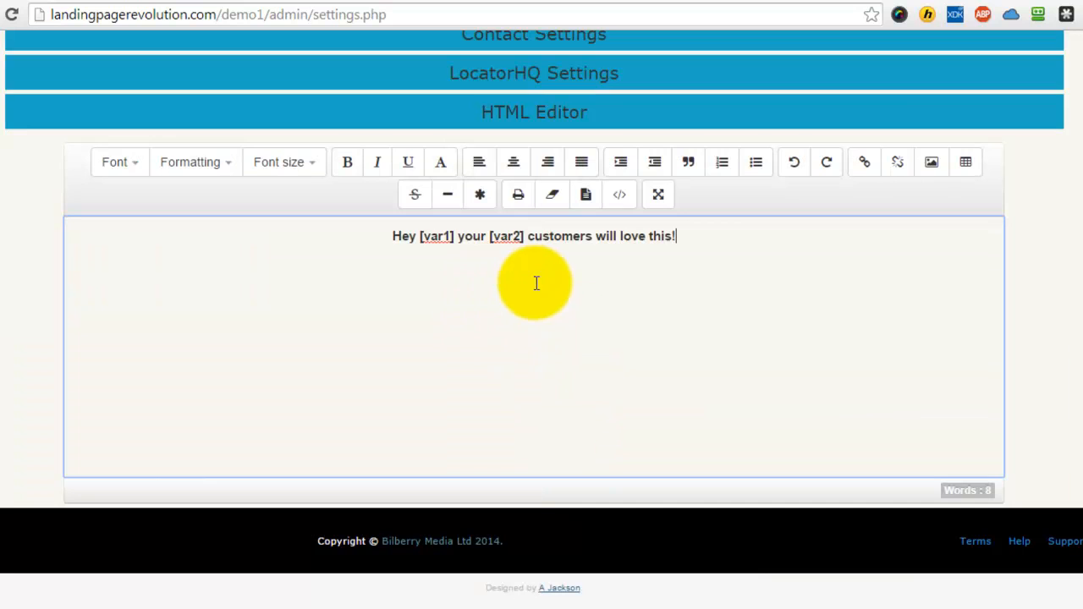
- Format the whole heading in the HTML Editor as Comic Sans MS, Huge size, with pale yellow text colour
left_click_drag(703, 236, 339, 249)
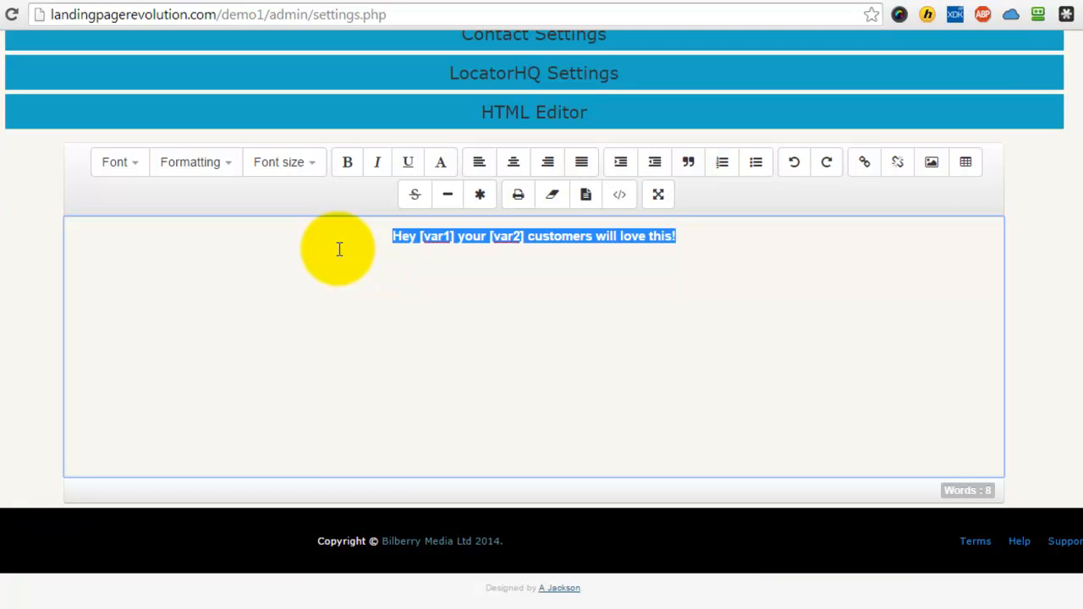
left_click(132, 169)
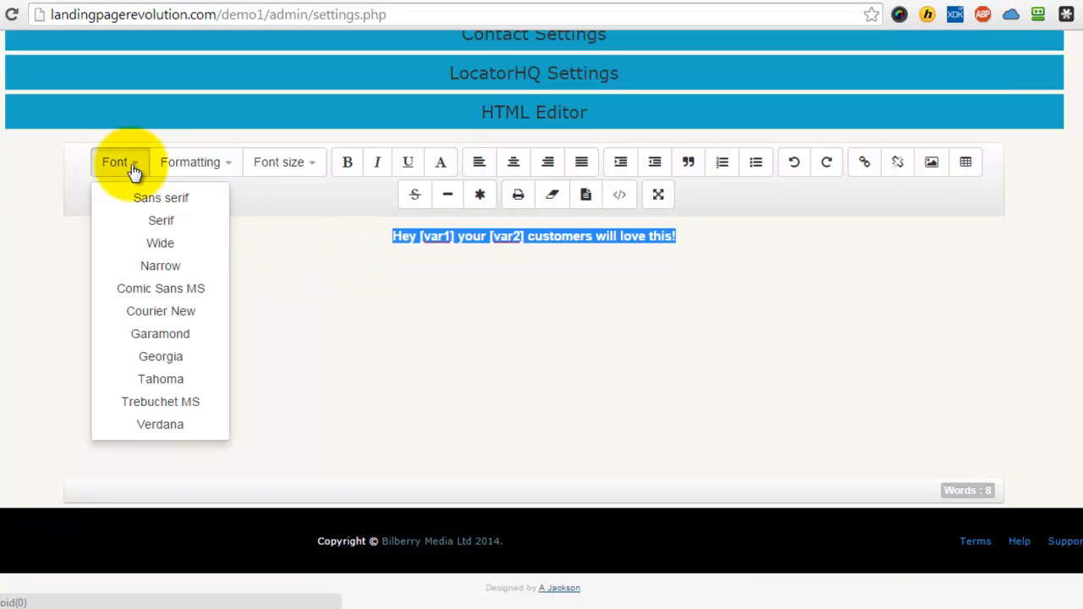
left_click(163, 297)
left_click(291, 169)
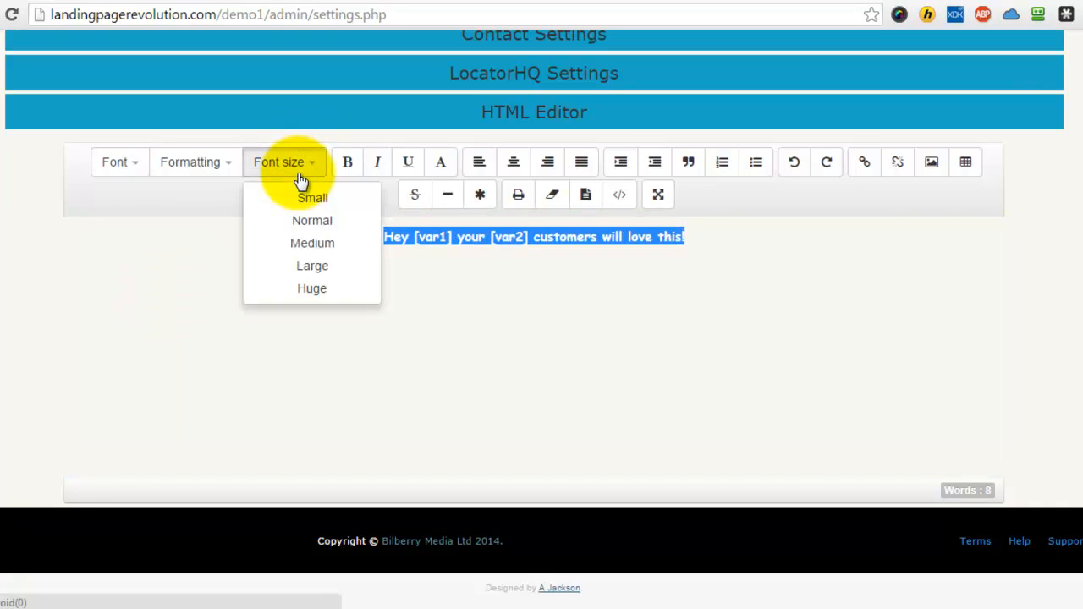
left_click(311, 290)
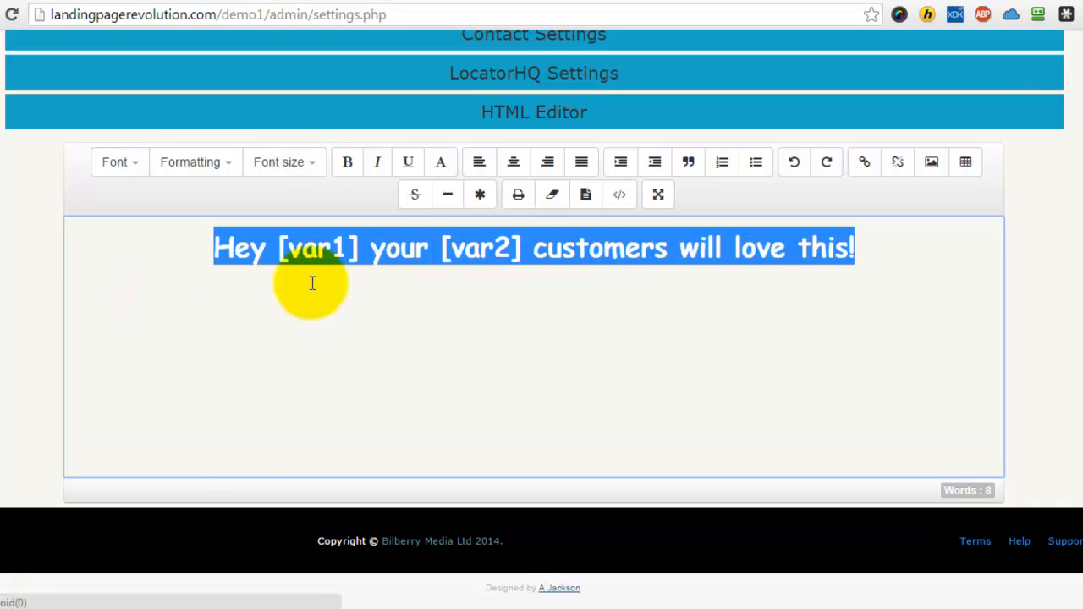
left_click(437, 165)
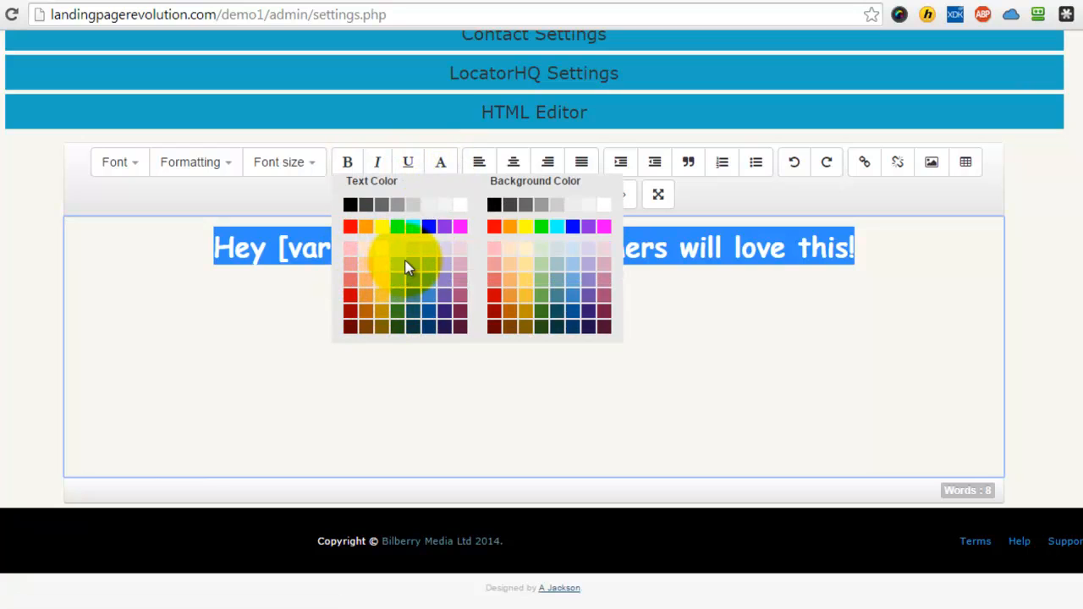
left_click(381, 254)
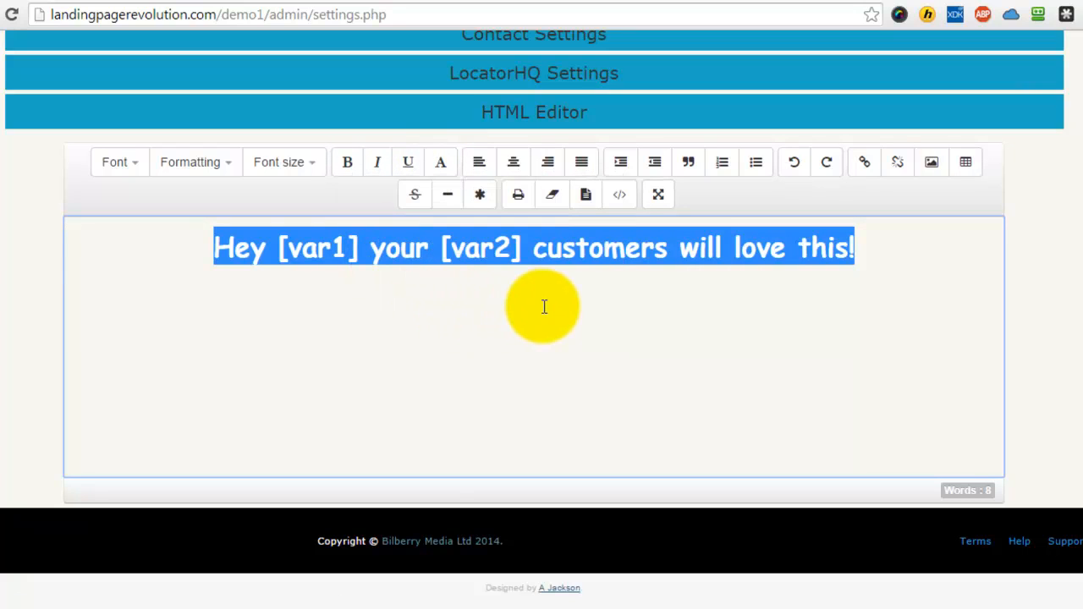
- Show the formatted heading's HTML source and copy the complete span code
left_click(621, 203)
left_click(562, 258)
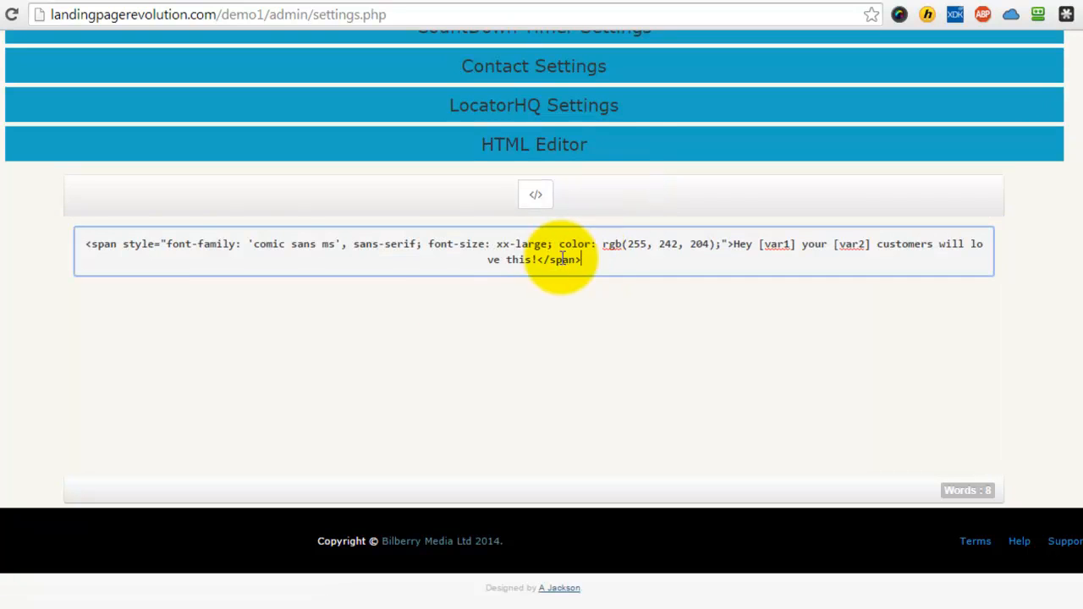
left_click_drag(581, 259, 86, 242)
key("ctrl+c")
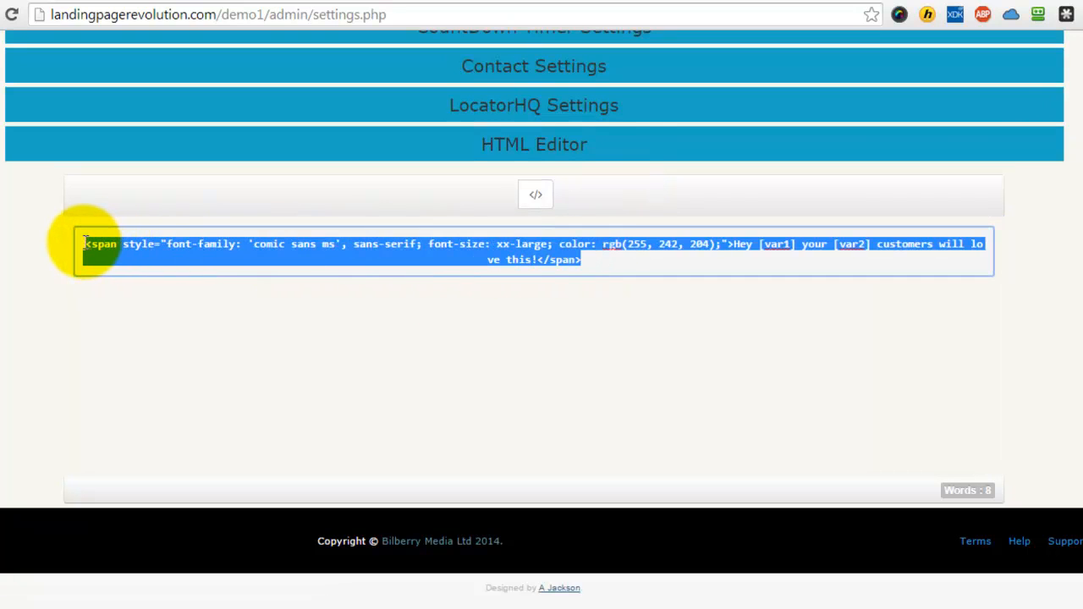
- Replace the Heading Text in Business Settings with the copied span code and save the settings
scroll(440, 305, "up", 3)
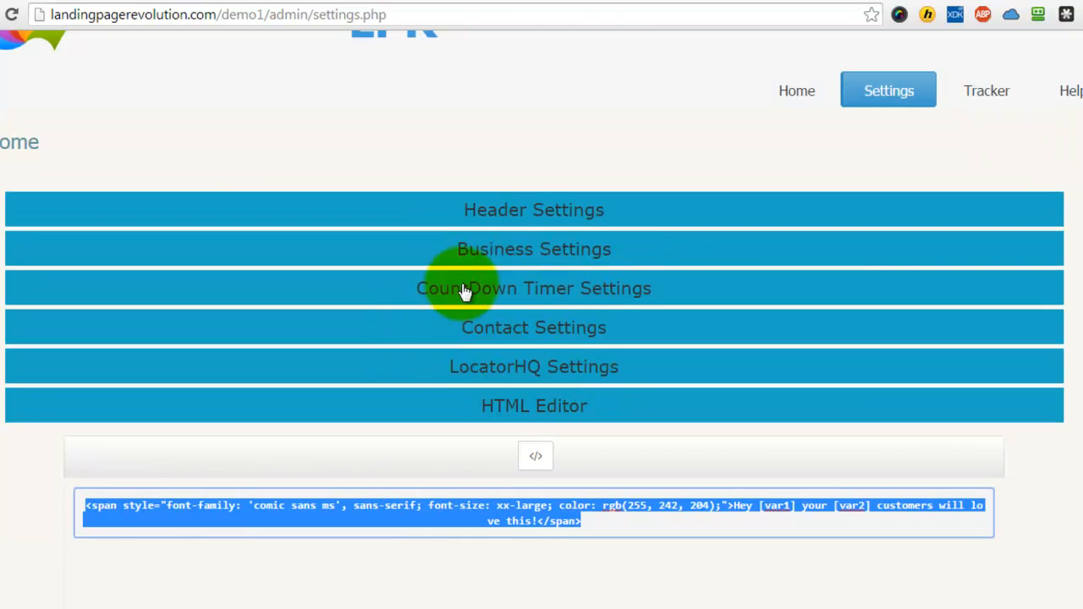
left_click(535, 247)
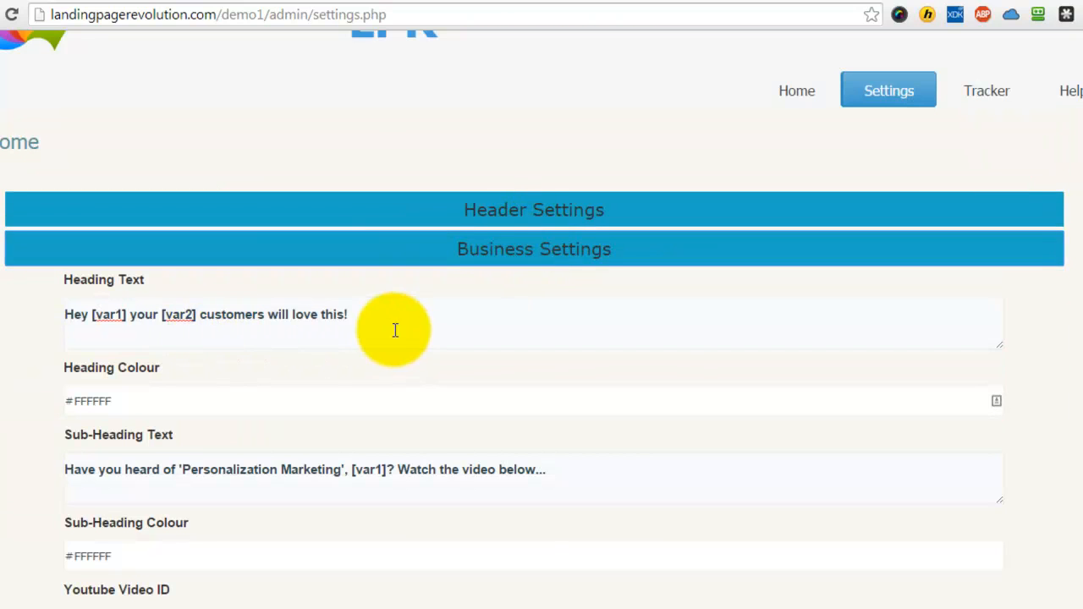
left_click_drag(376, 313, 48, 314)
key("ctrl+v")
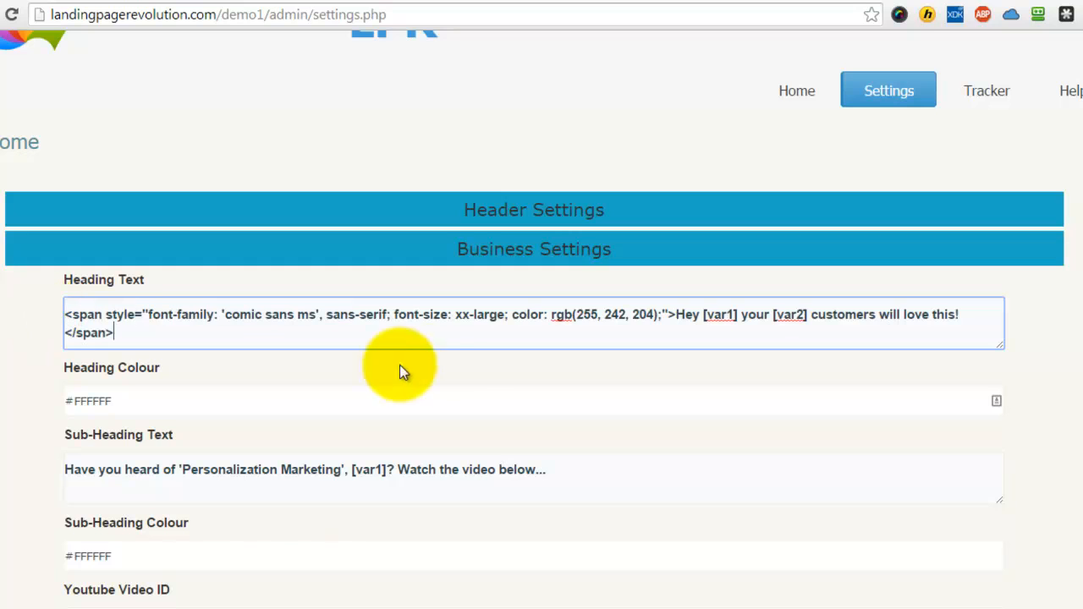
scroll(459, 372, "down", 4)
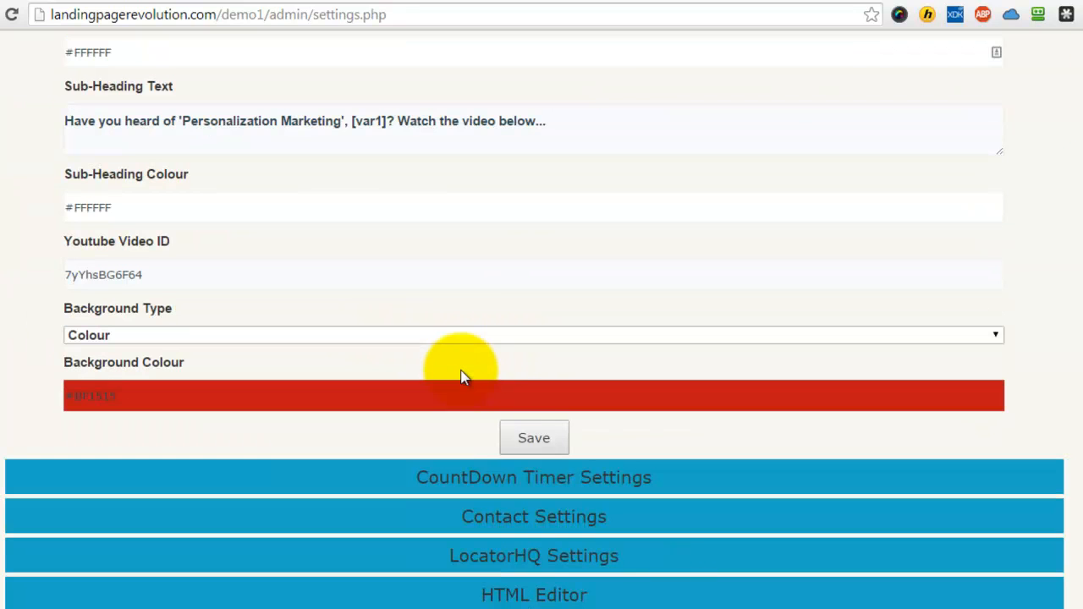
left_click(525, 441)
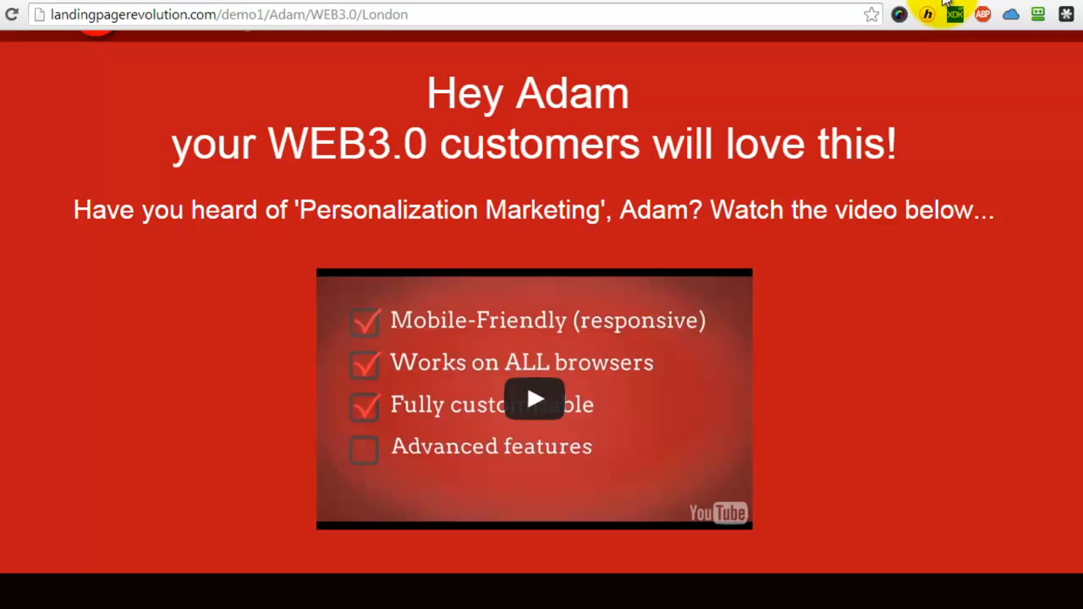
- Reload the demo landing page and check the restyled heading and the contact form
left_click(12, 14)
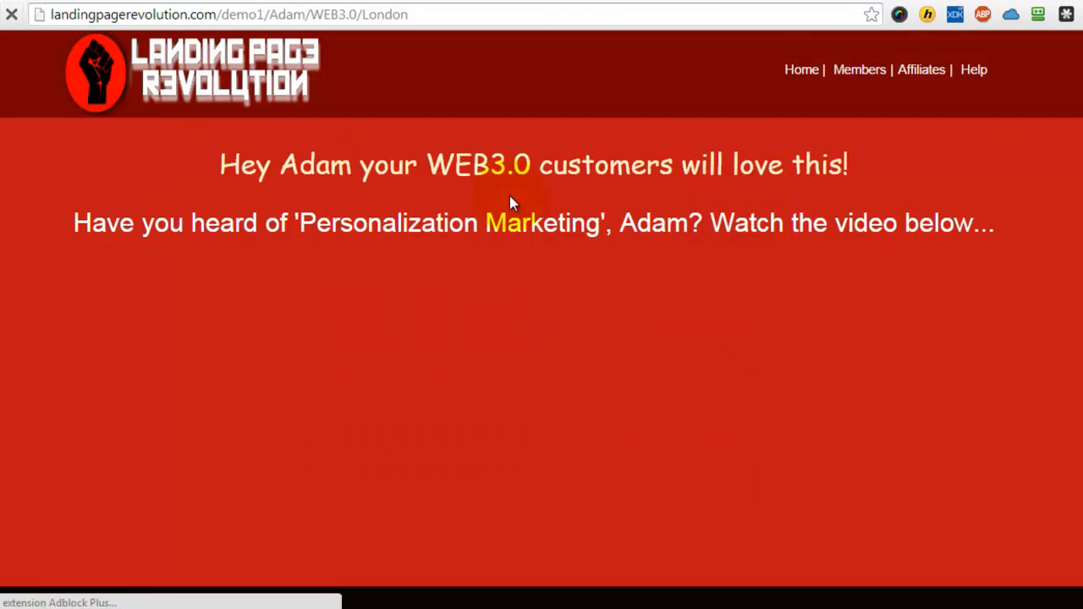
scroll(773, 112, "down", 2)
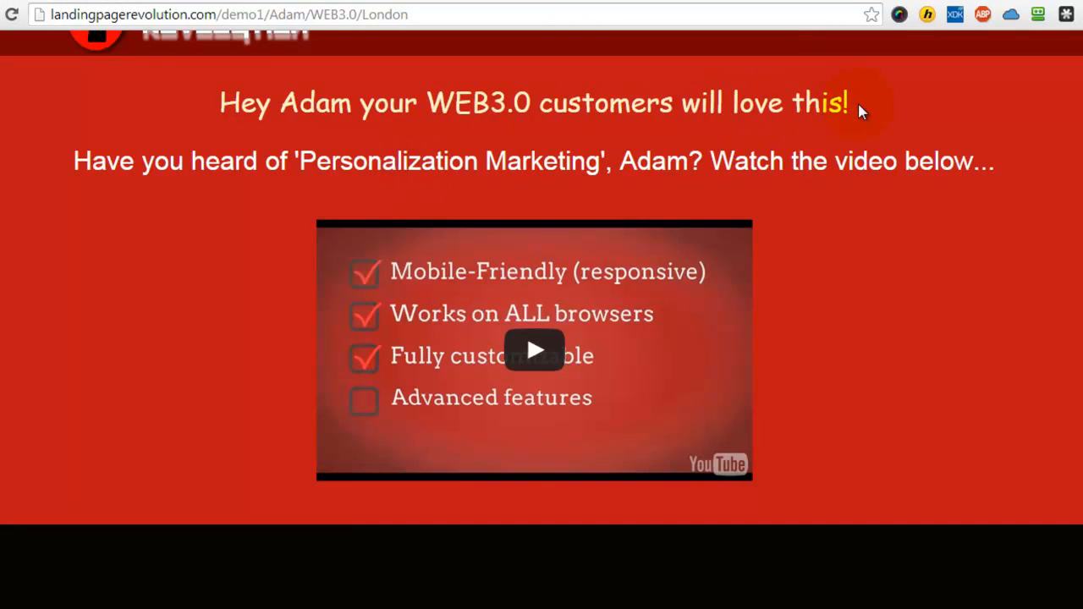
left_click_drag(859, 109, 186, 108)
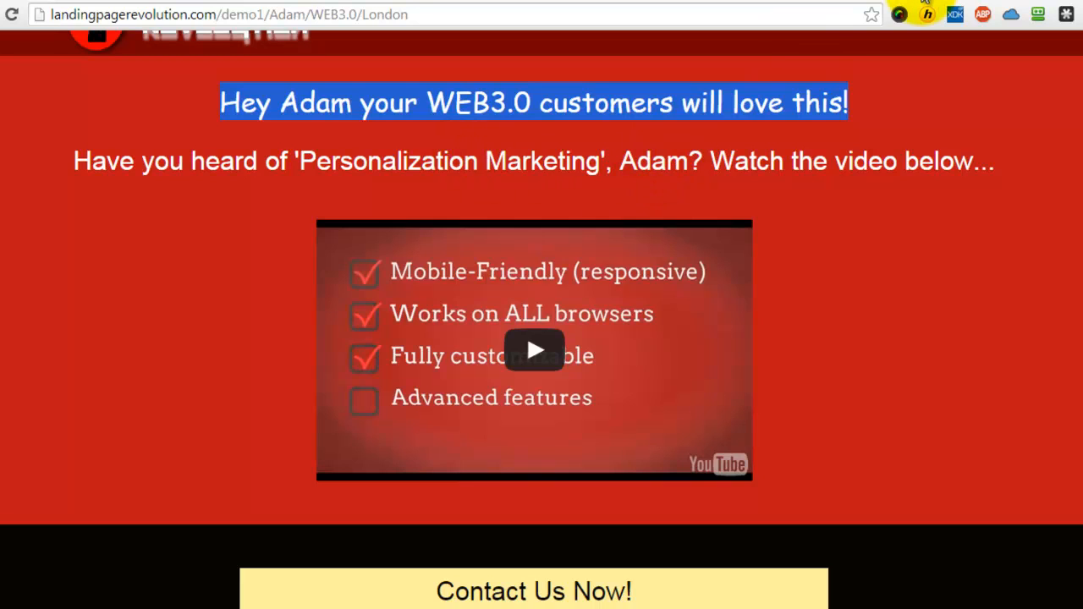
scroll(821, 259, "down", 5)
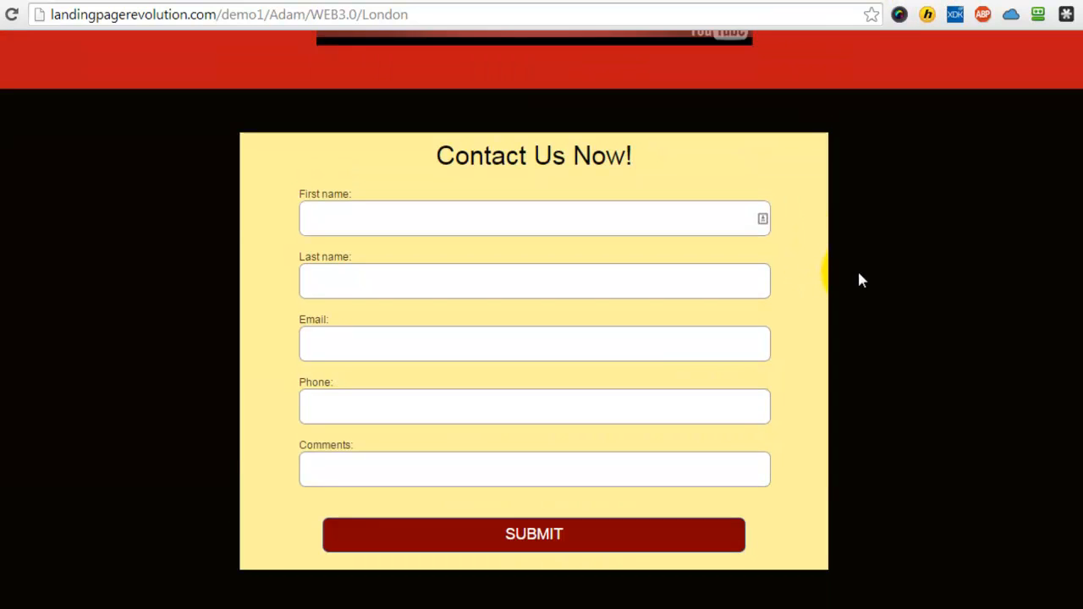
scroll(912, 306, "up", 3)
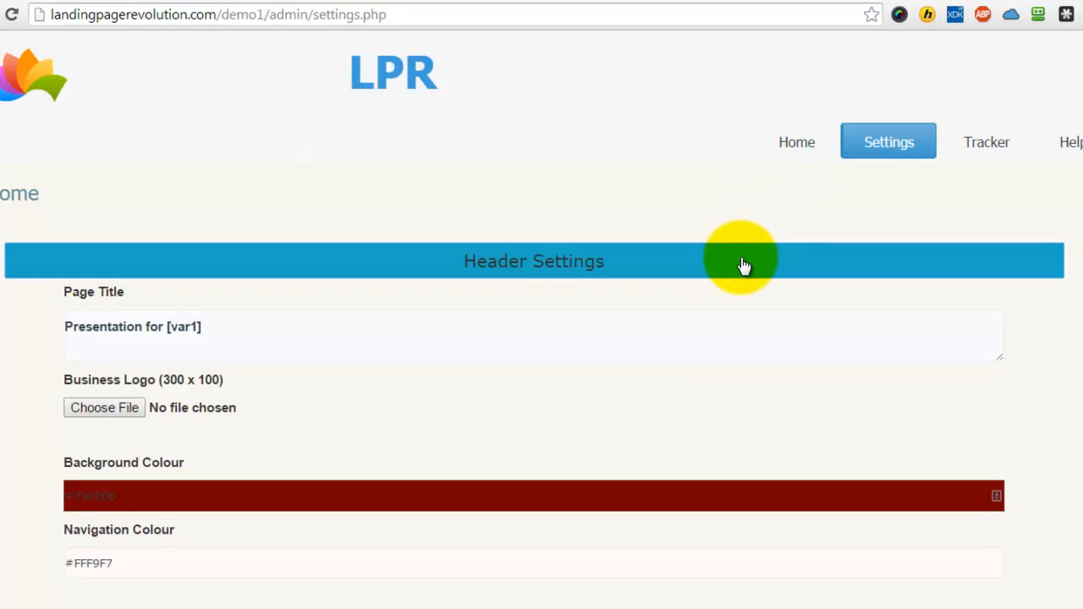
- Return to the LPR admin settings and collapse the Header Settings section
left_click(743, 266)
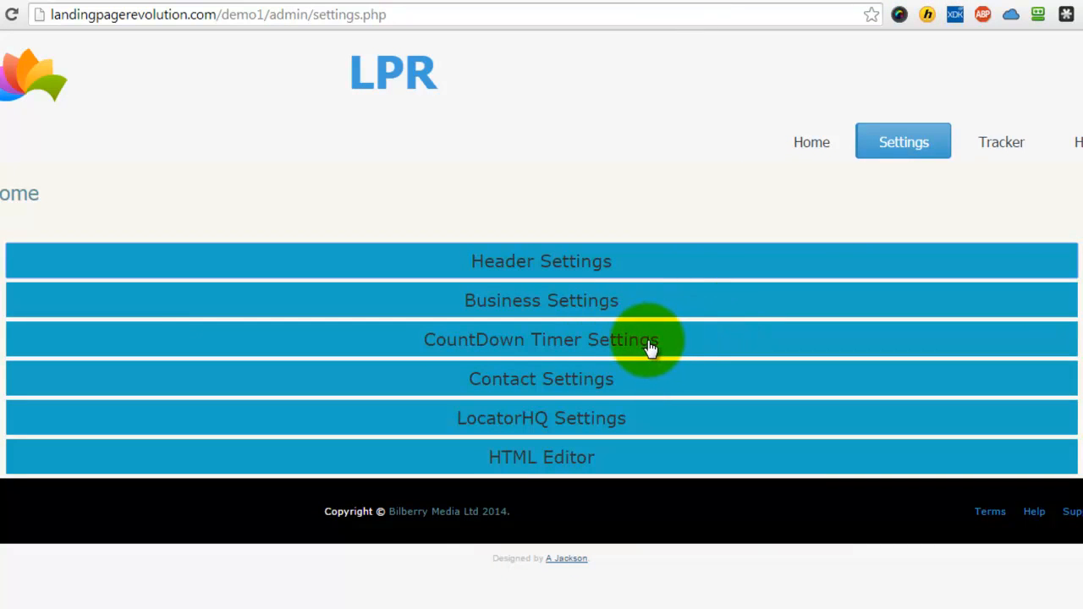